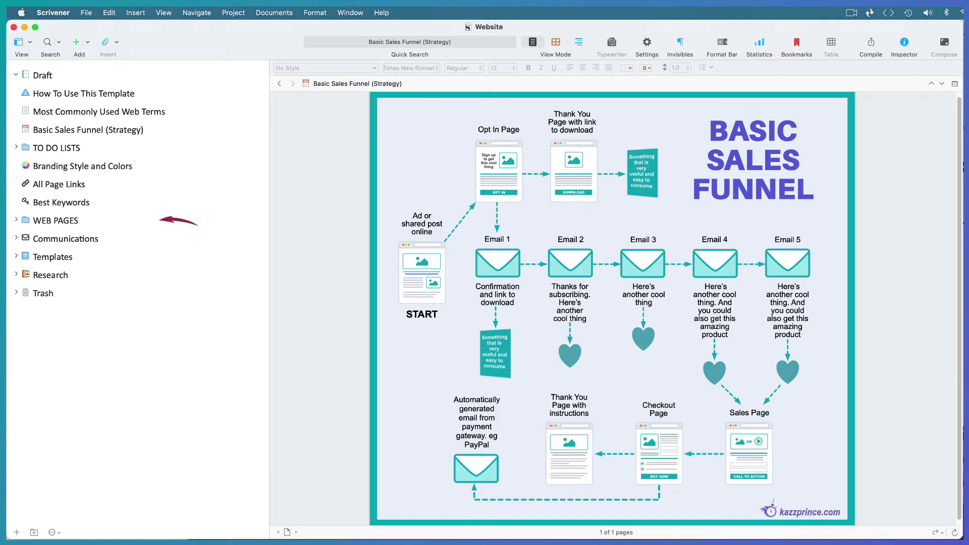
Open the Images/Copy on Page document under WEB PAGES > Action Pages > Lead Capture Opt-In Page
click(15, 221)
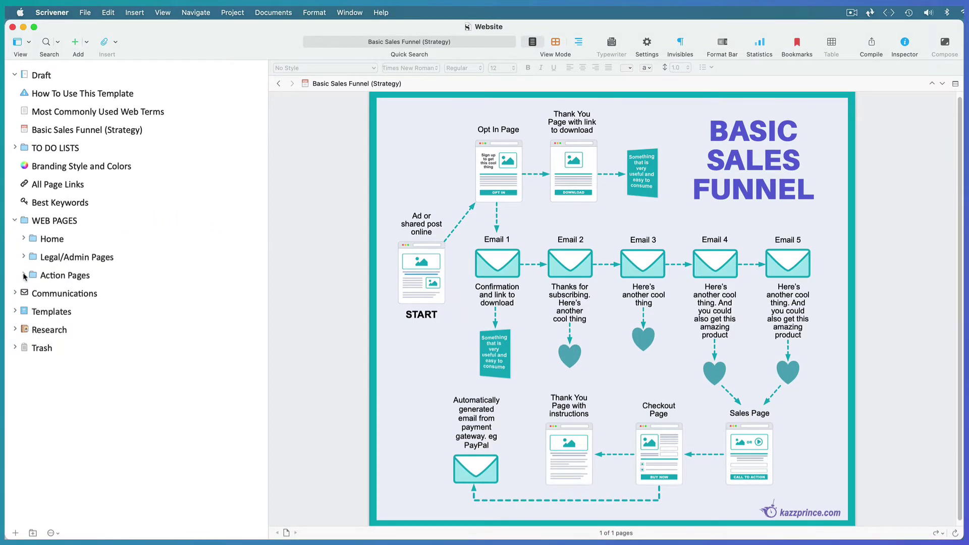
click(24, 276)
click(31, 293)
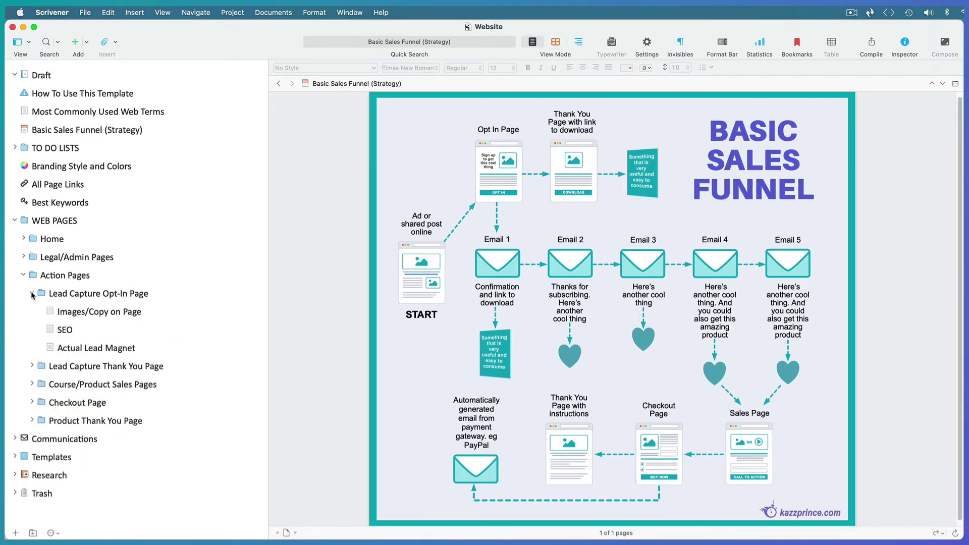
click(50, 312)
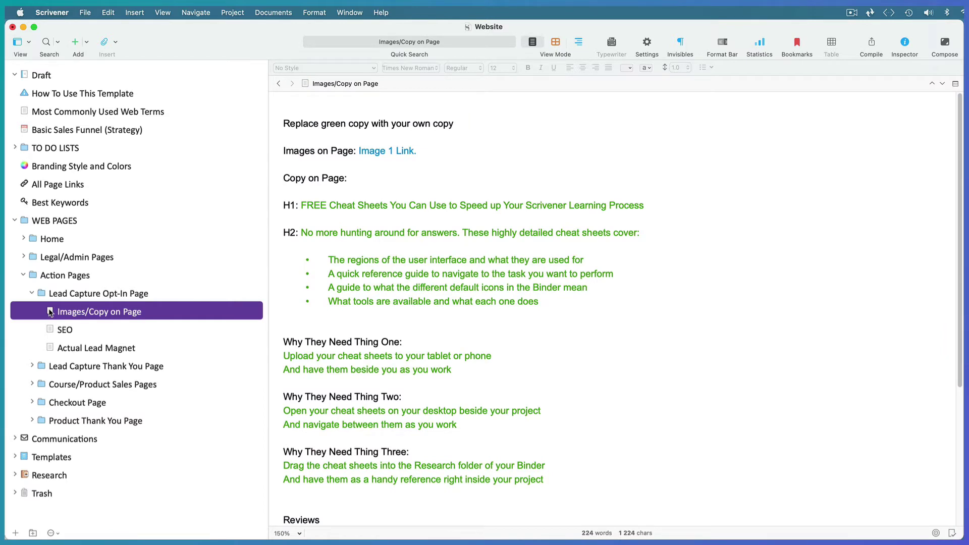
Collapse WEB PAGES and expand Communications > Scheduled Emails
click(14, 221)
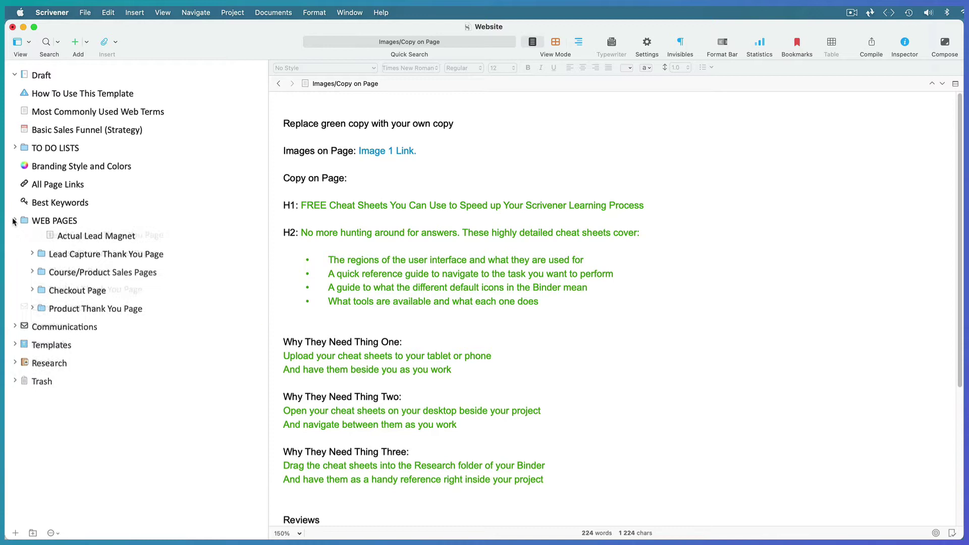
click(15, 239)
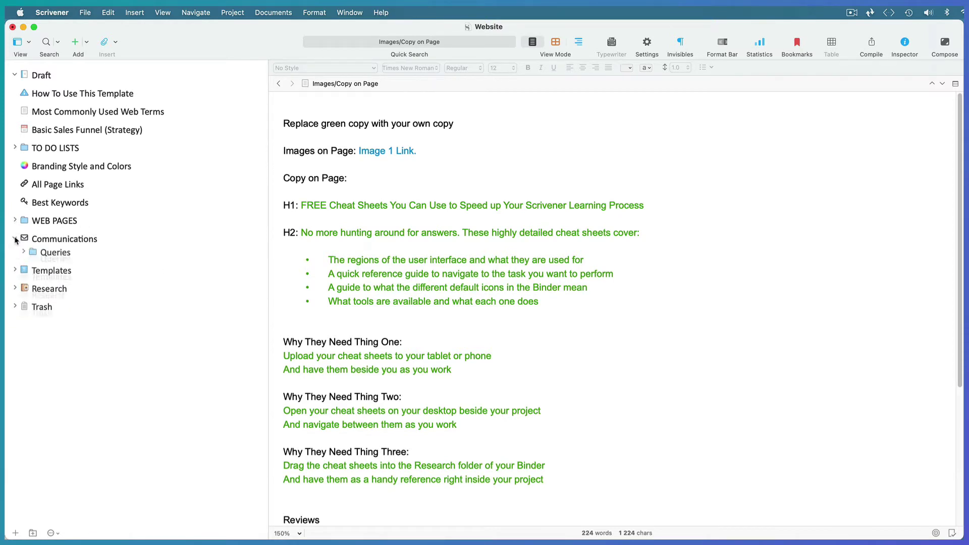
click(23, 256)
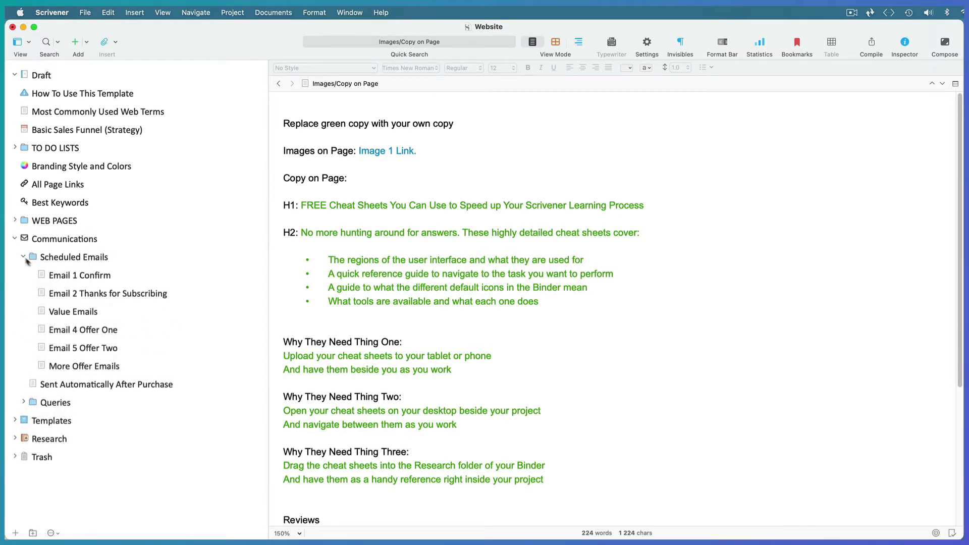
Open Email 1 Confirm, then scroll Chrome's Scrivener Templates page to the Website template download
click(52, 277)
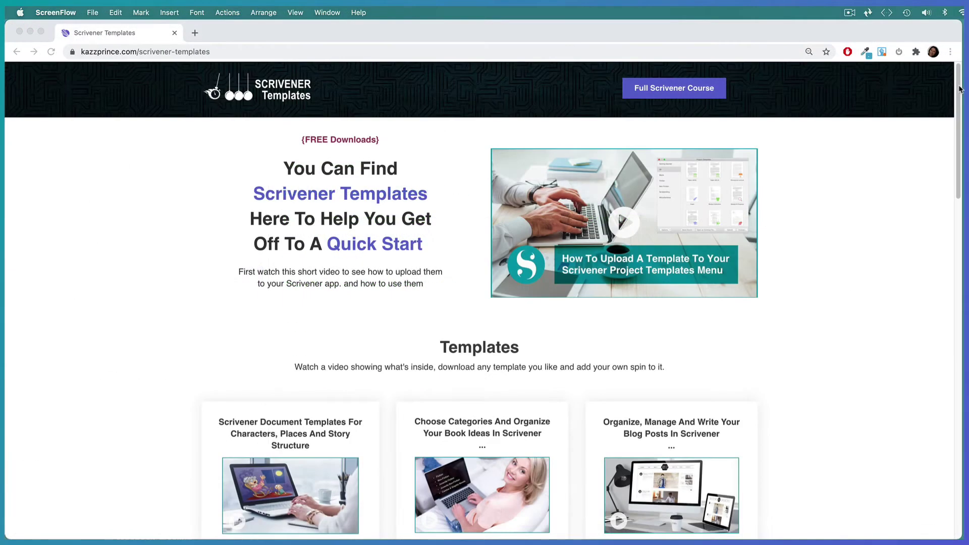
click(960, 87)
drag(960, 87, 959, 174)
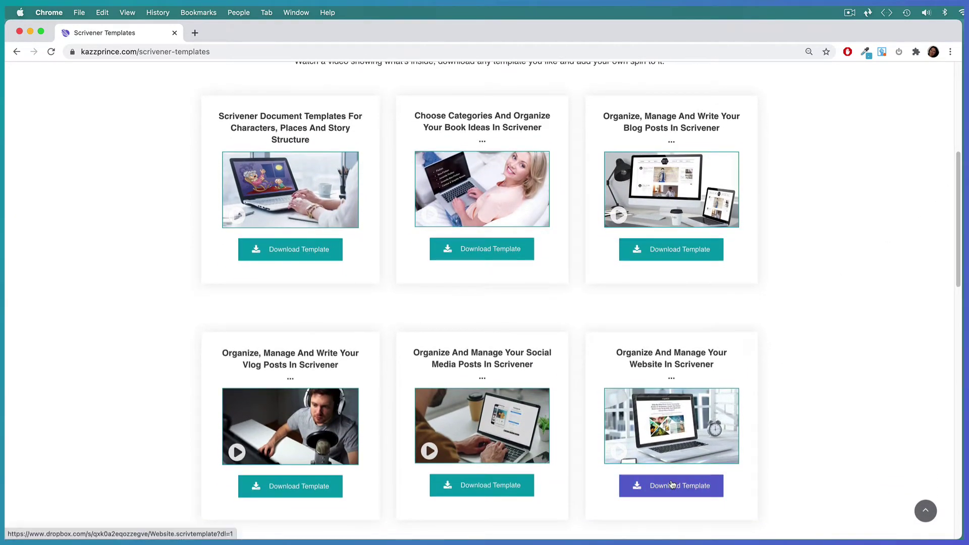
drag(961, 269, 963, 183)
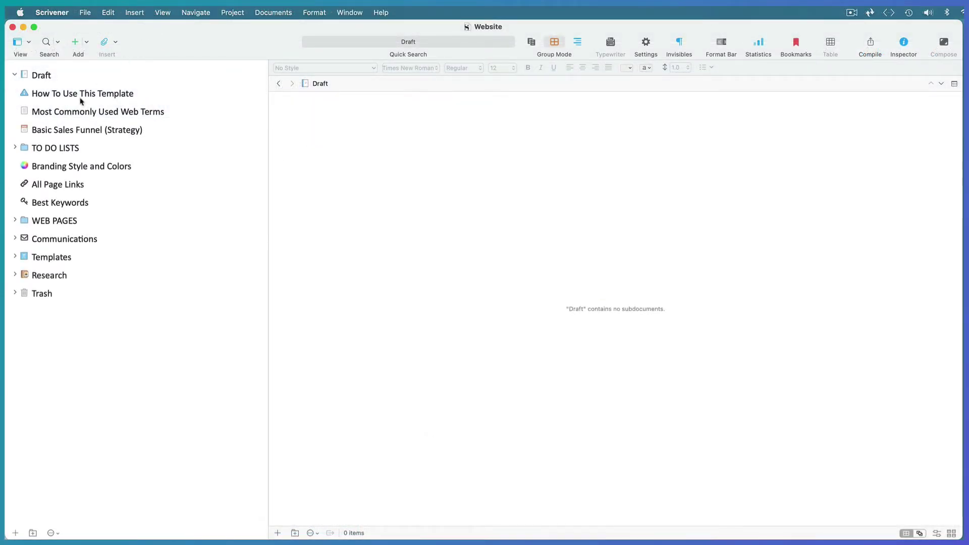
Browse Web Terms, Basic Sales Funnel and the three to-do lists, then open Branding Style and Colors
click(71, 114)
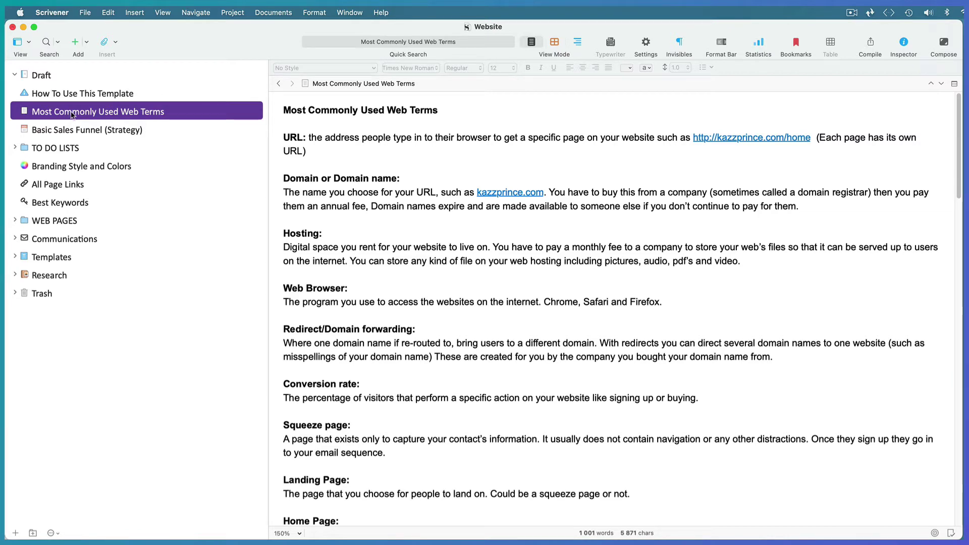
click(64, 133)
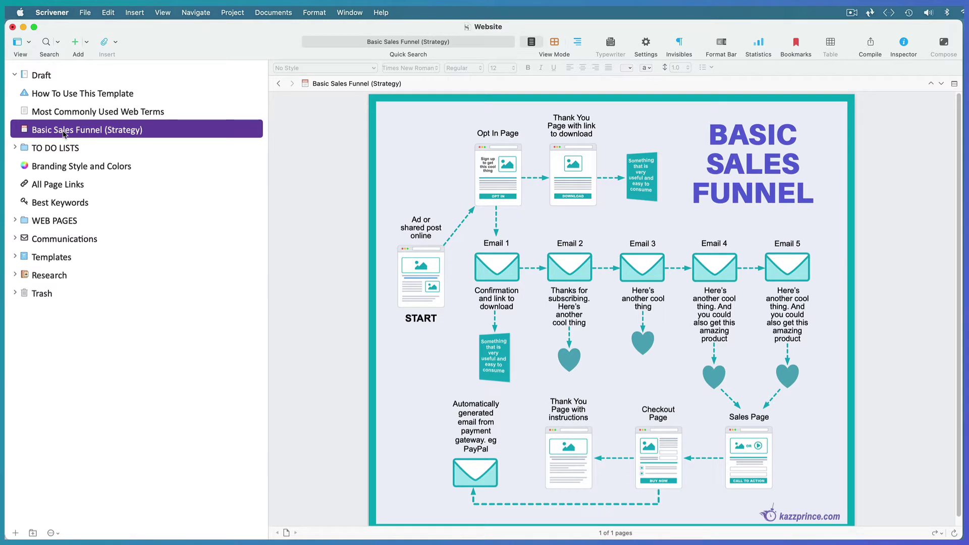
click(16, 149)
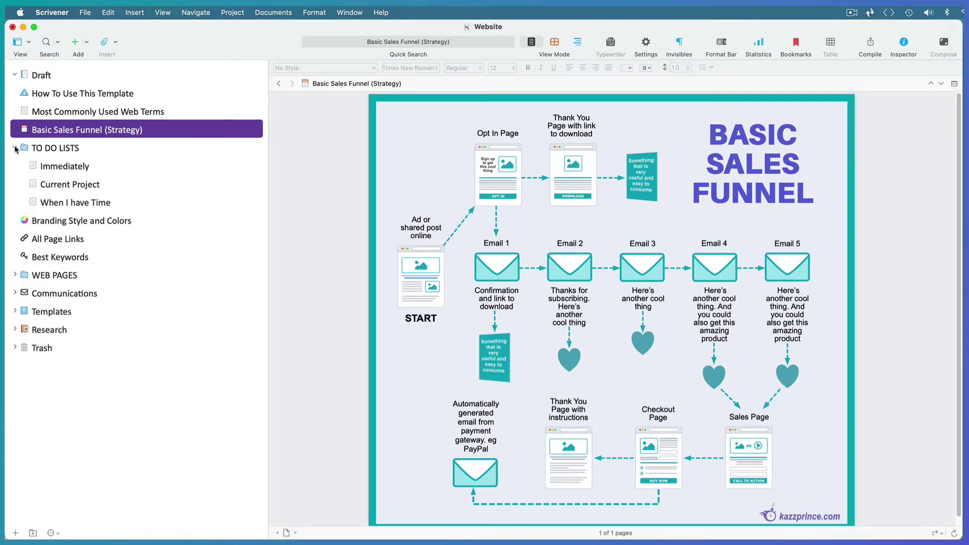
click(63, 167)
click(62, 186)
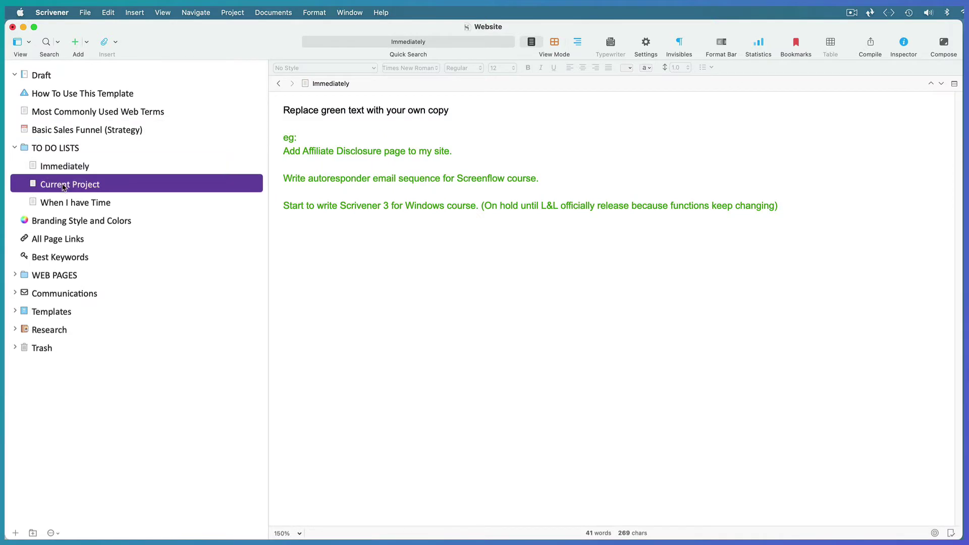
click(62, 204)
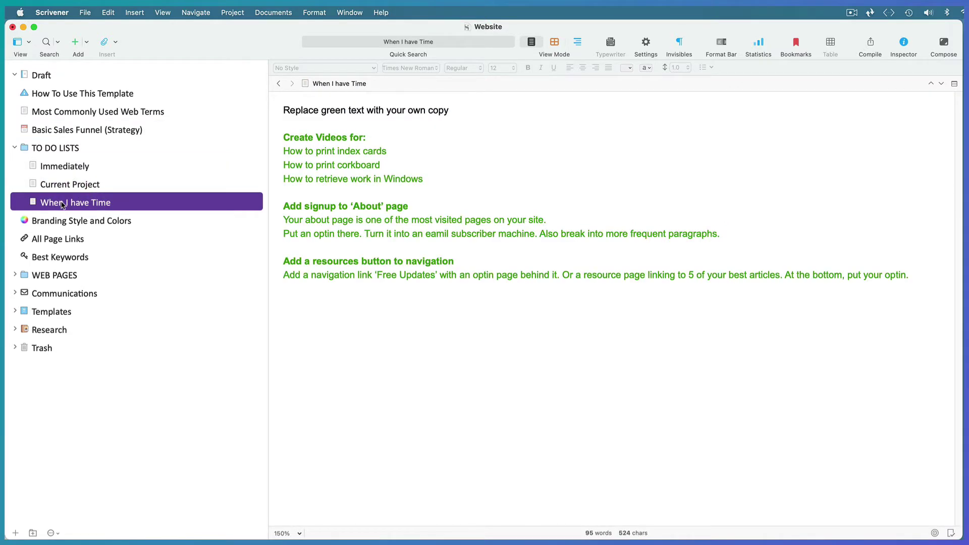
click(15, 149)
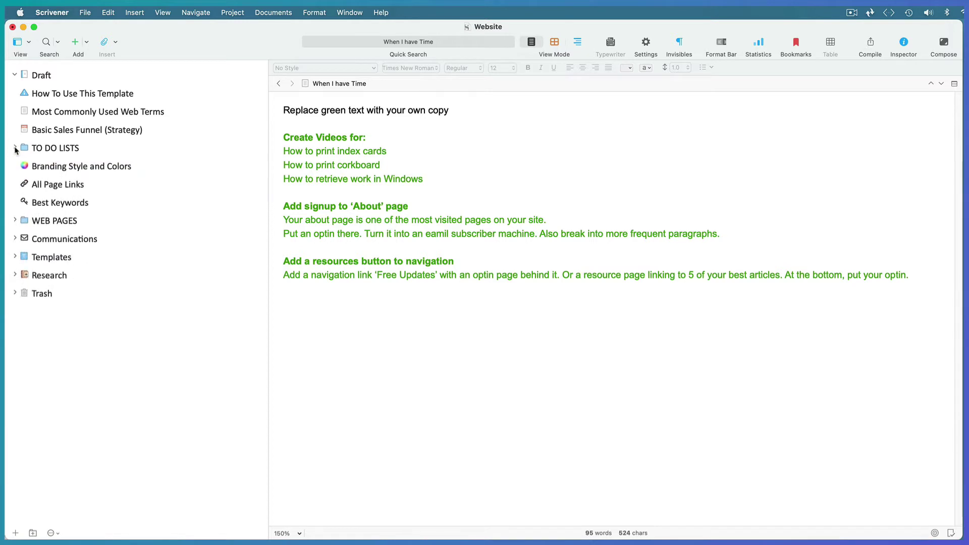
click(79, 168)
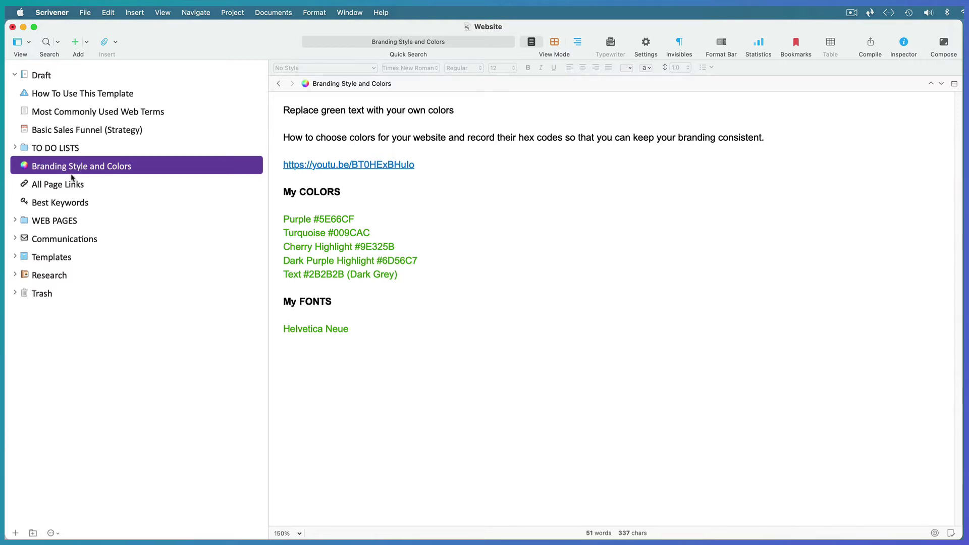
Review All Page Links and Best Keywords, then expand the WEB PAGES folder
click(59, 186)
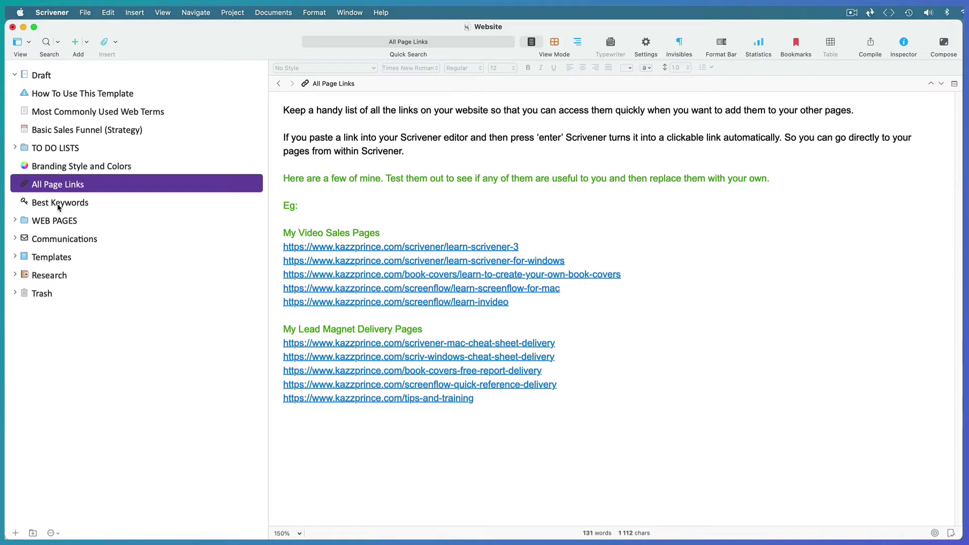
click(59, 203)
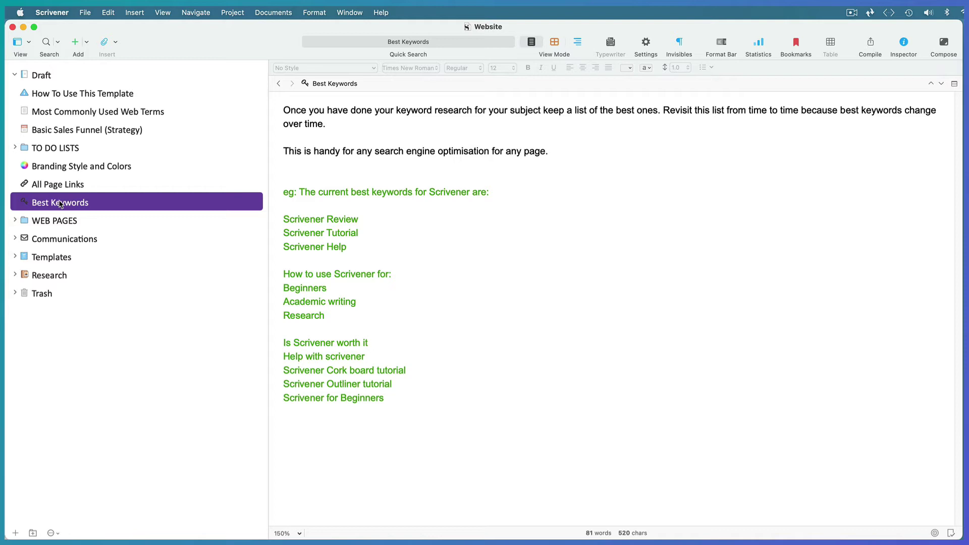
click(15, 221)
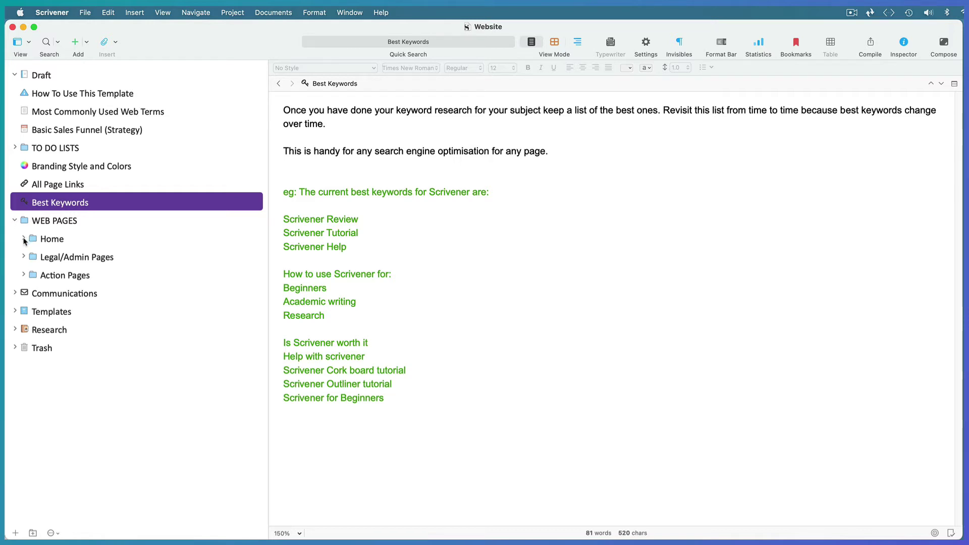
Expand Home and open the Home Page/Landing Page Roadmap (With Prompts) document
click(24, 239)
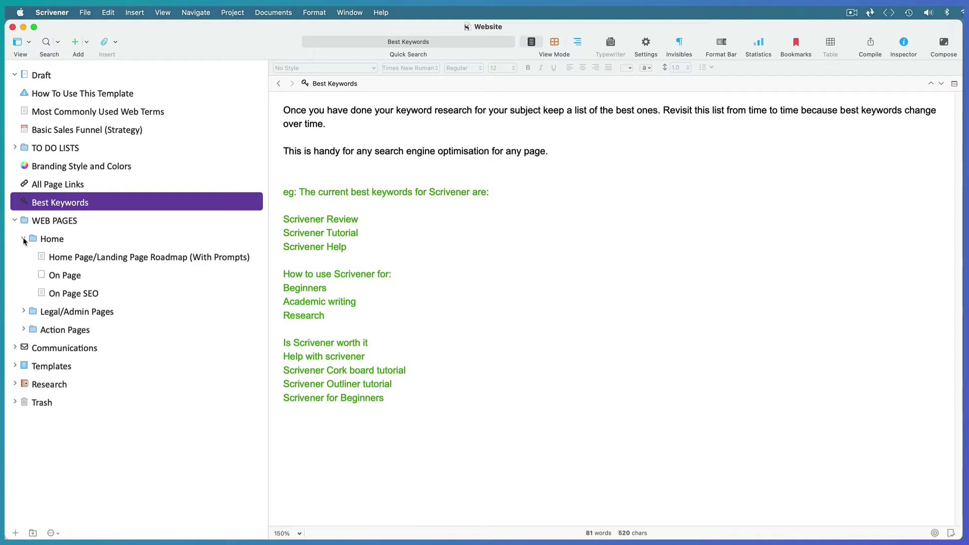
click(69, 260)
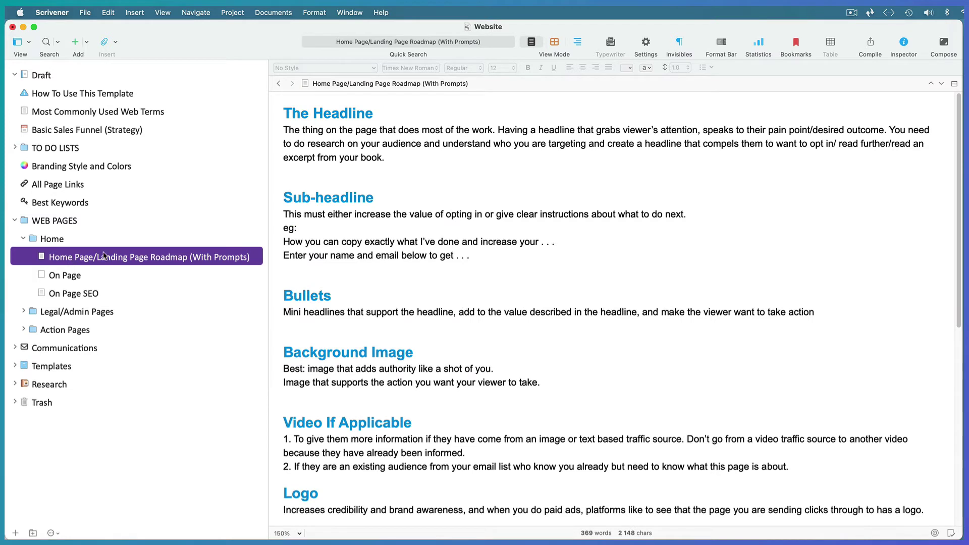
Split the editor, load On Page in the lower pane and paste placeholder heading, subheading and bullets
click(954, 84)
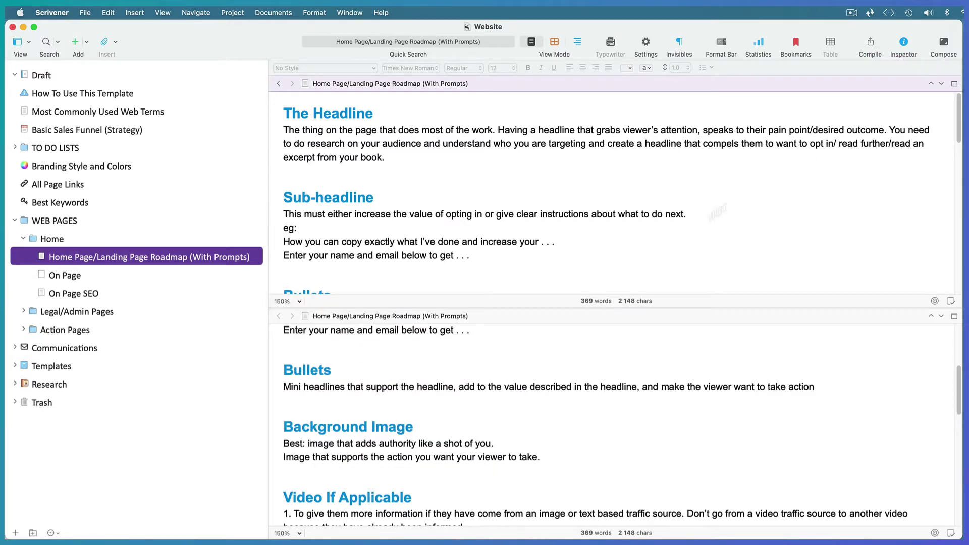
click(492, 347)
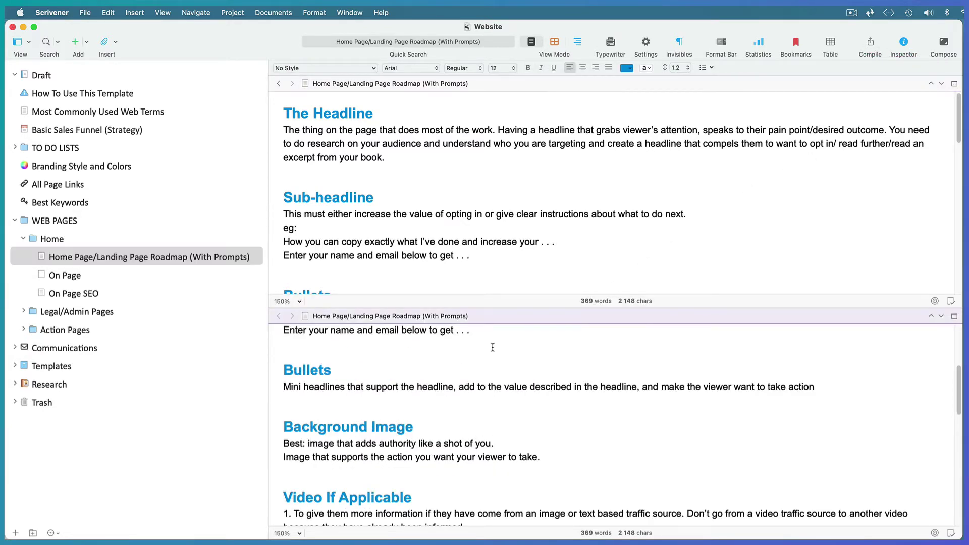
click(86, 277)
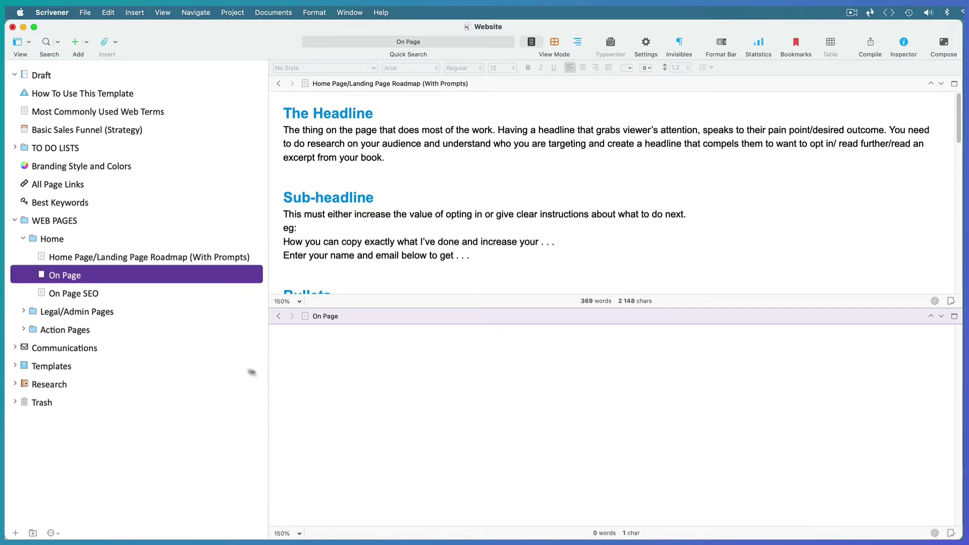
click(311, 350)
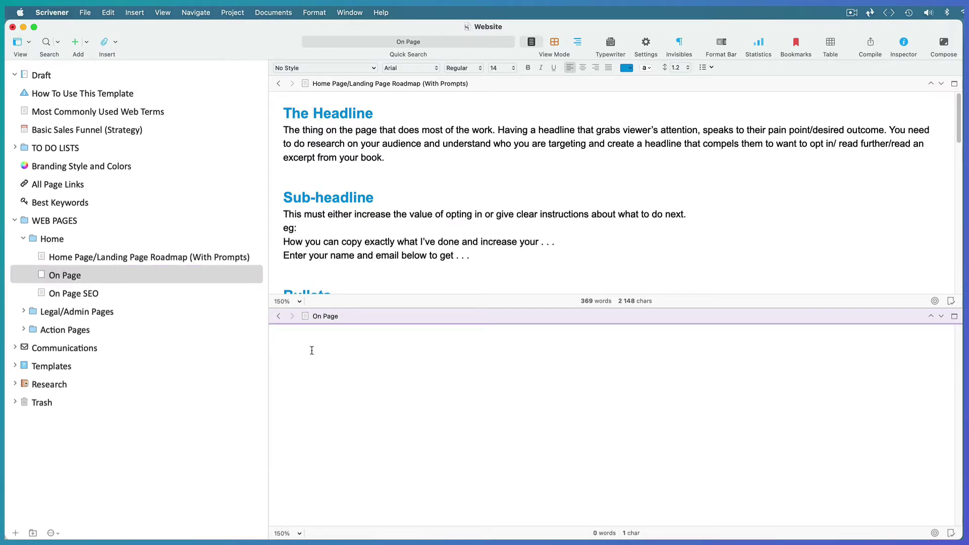
text(Sed Ut Perspiciatis Unde Omnis Iste Natus Error Sit  Voluptatem accusantium doloremque laudantium, totam rem aperiam, eaque ipsa quae ab illo inventore veritatis et quasi  Architecto beatae vitae dicta sunt explicabo. Nemo enim ipsam voluptatem quia voluptas Sit aspernatur aut odit aut fugit, sed quia consequuntur Magni dolores eos qui ratione voluptatem sequi nesciunt.)
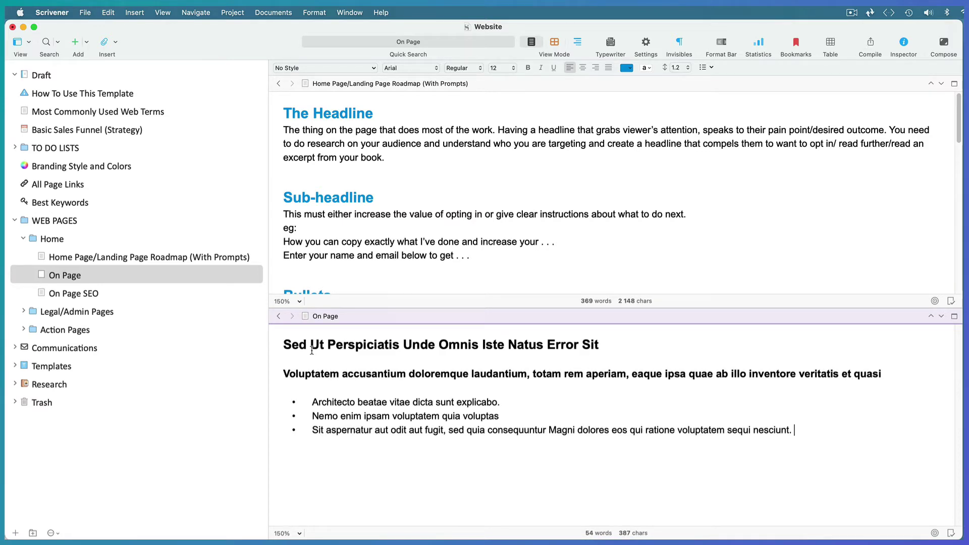
Browse Best Keywords and All Page Links in the upper pane, then return to the Home Page roadmap
click(502, 228)
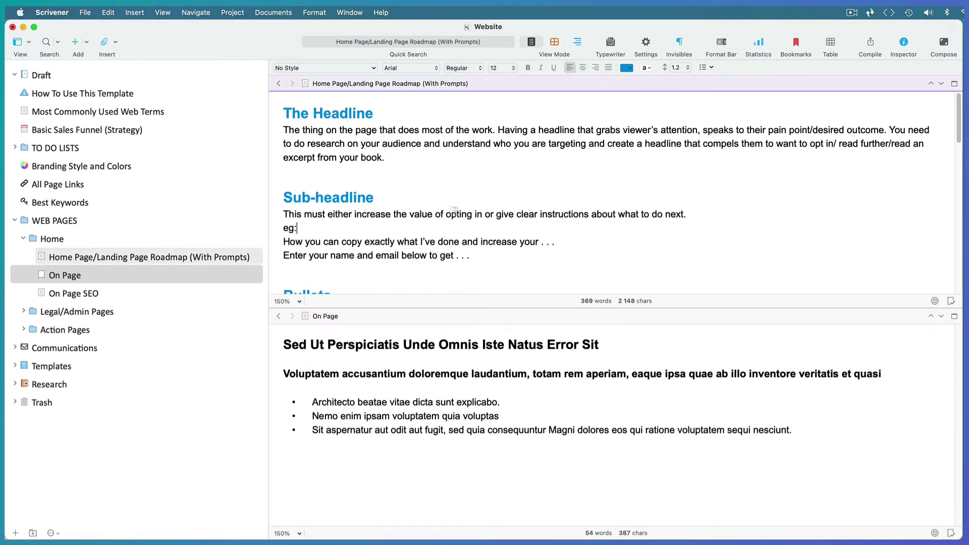
click(75, 205)
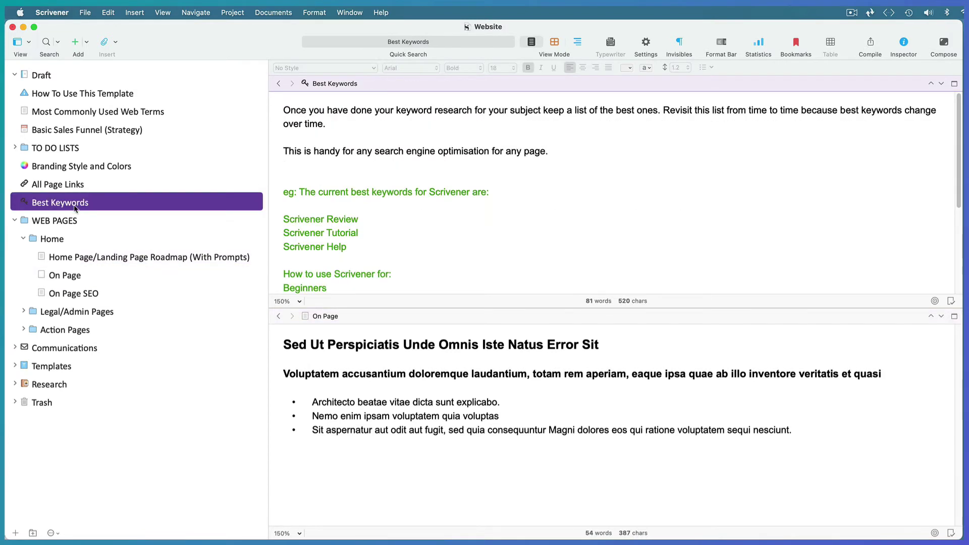
click(66, 186)
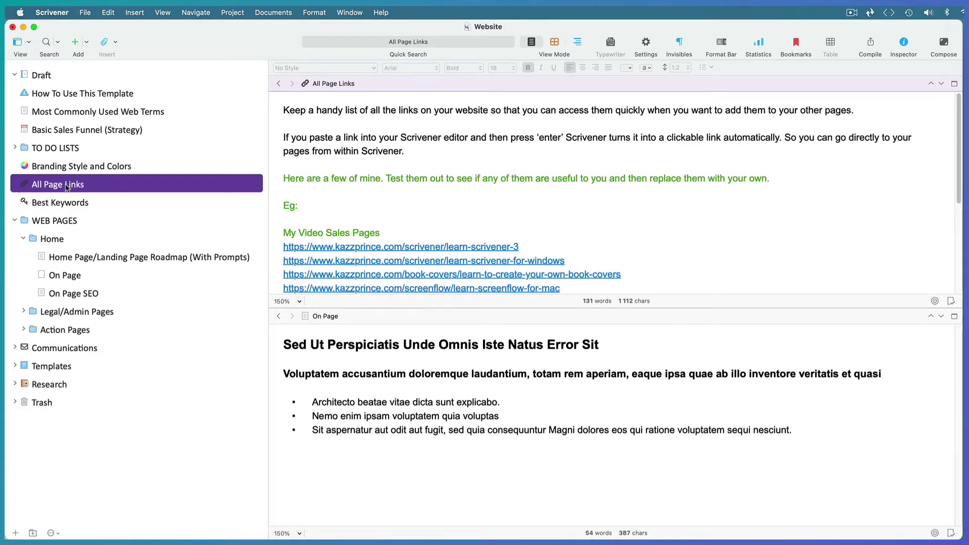
click(278, 84)
click(278, 83)
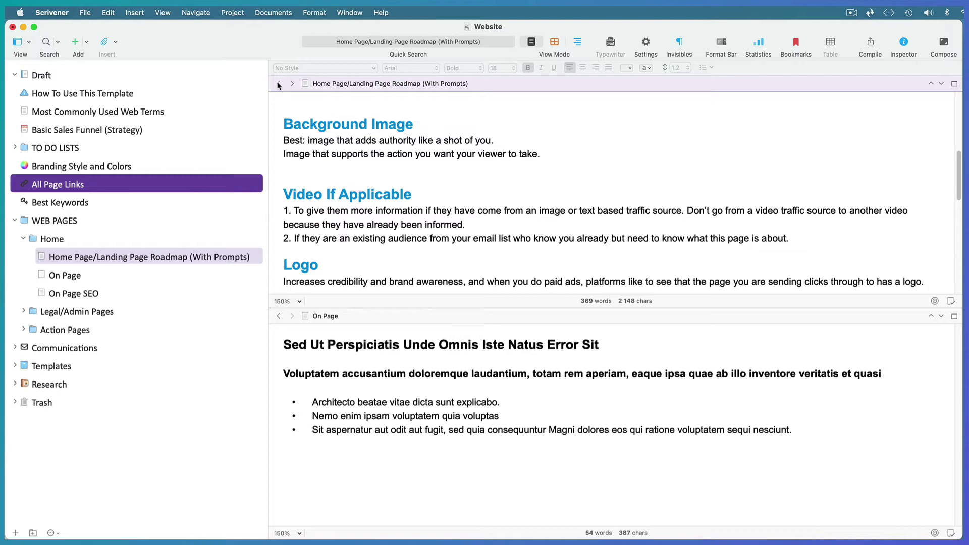
click(294, 124)
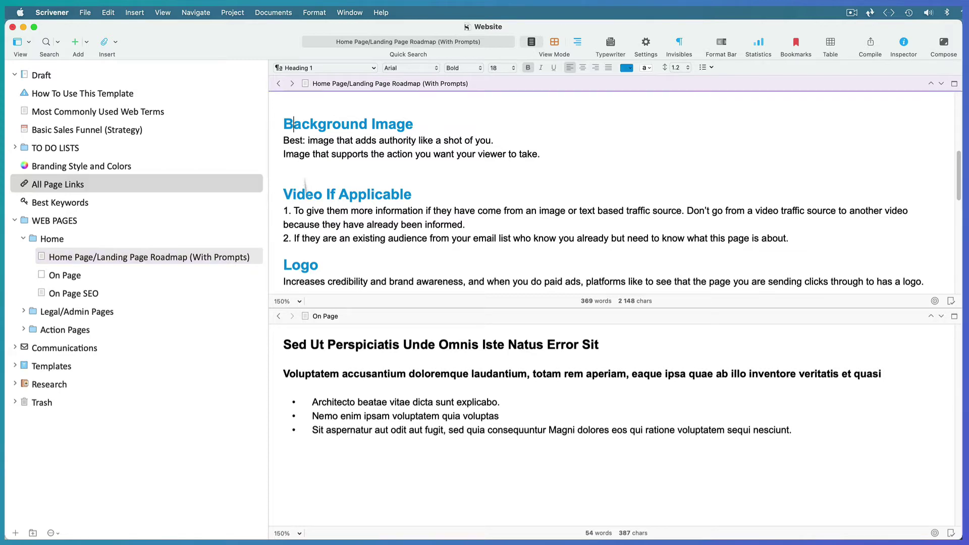
click(368, 414)
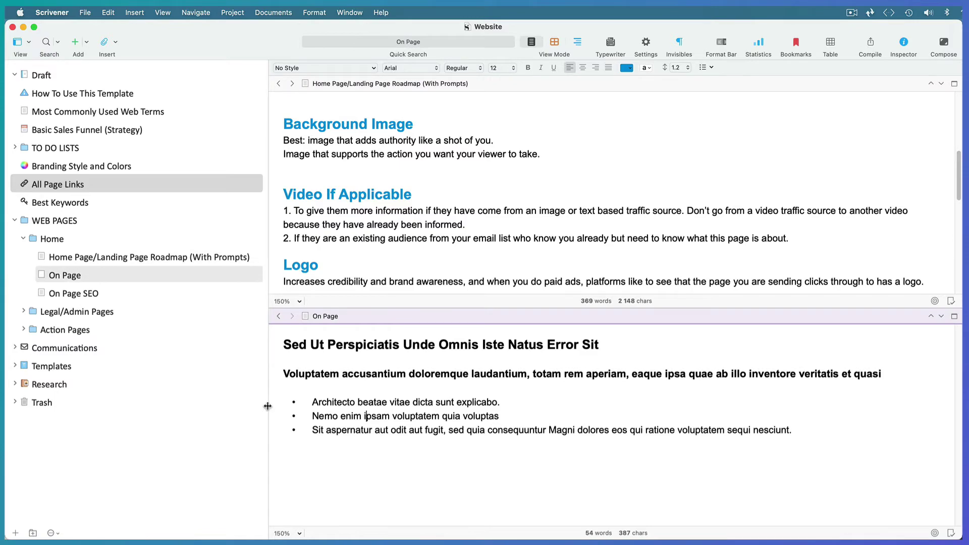
Add Website Assets/Website Banner Mockup.jpg as an external file bookmark in the Inspector's Bookmarks
drag(267, 403, 196, 398)
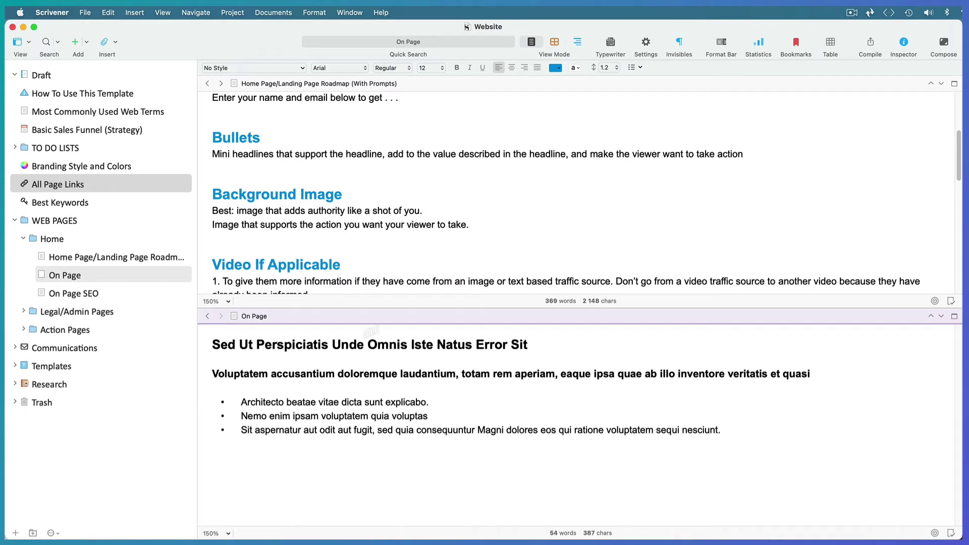
click(903, 43)
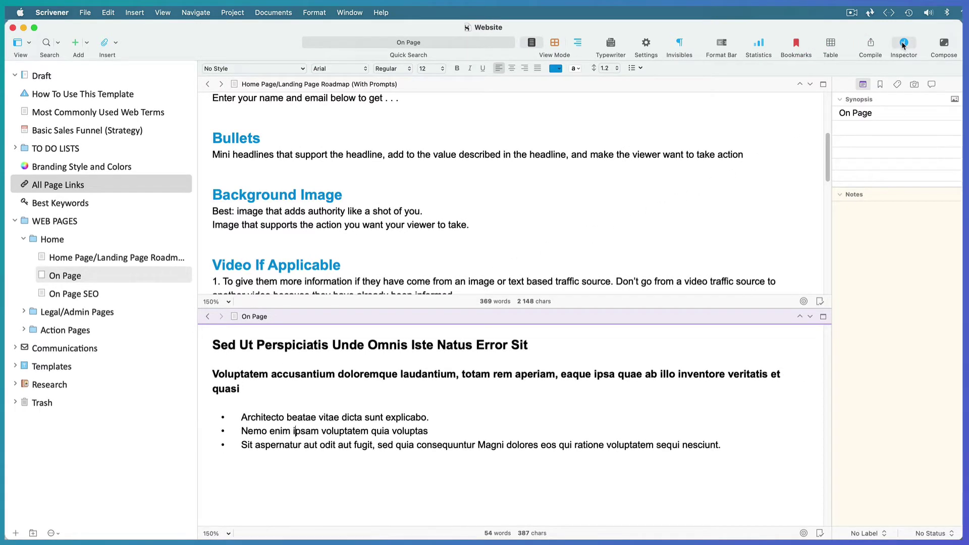
click(880, 85)
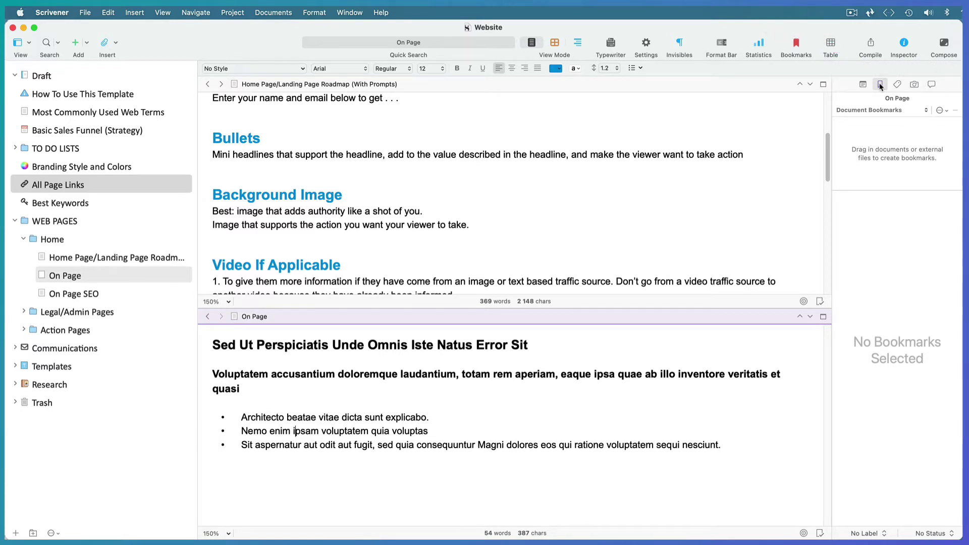
click(939, 111)
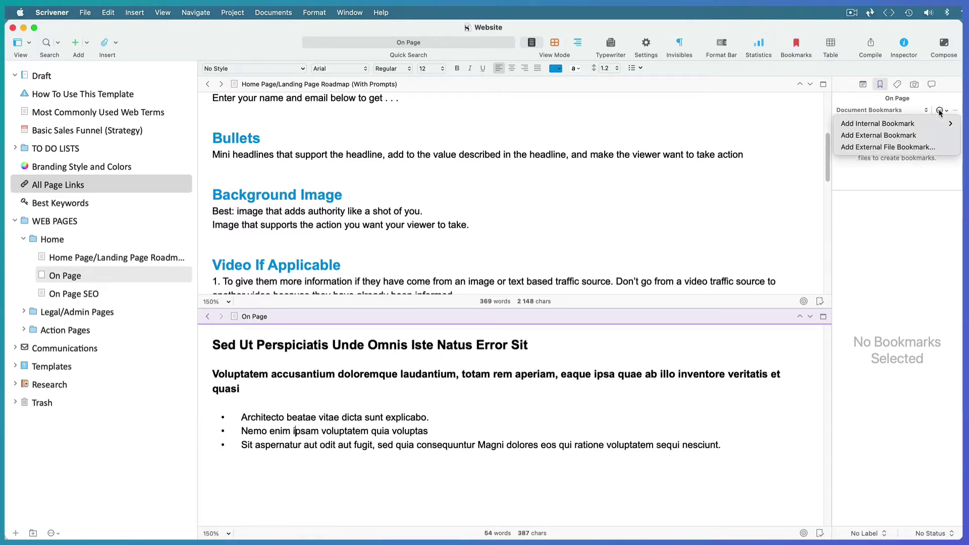
click(917, 147)
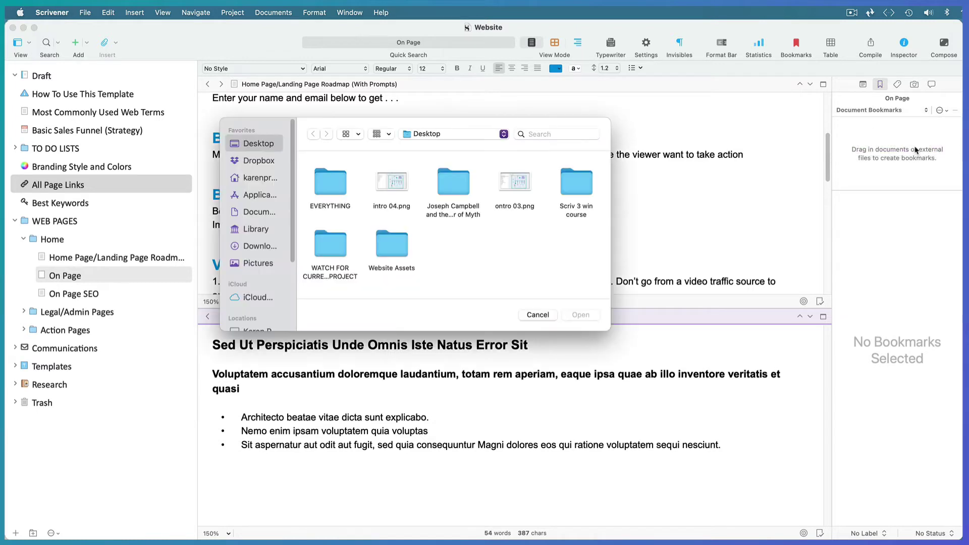
click(397, 244)
double_click(396, 244)
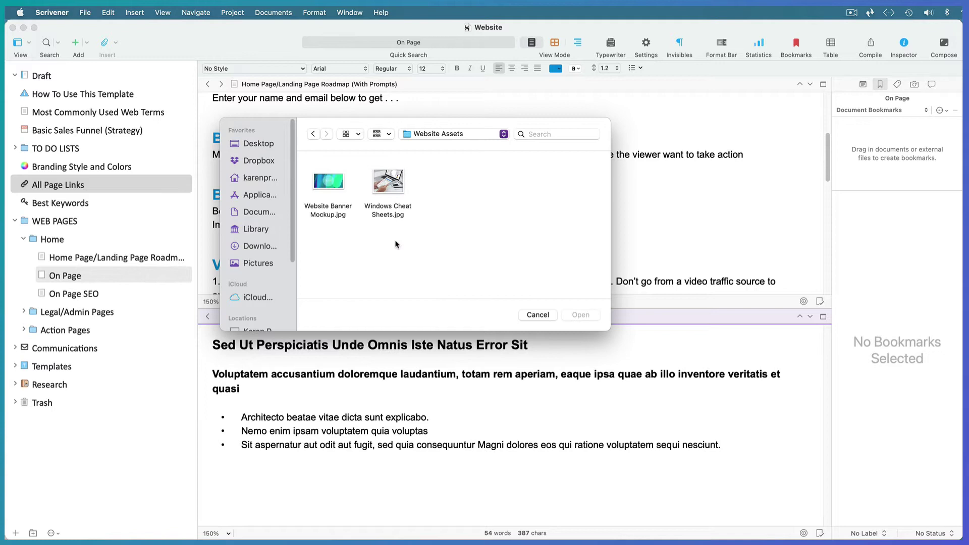
click(322, 180)
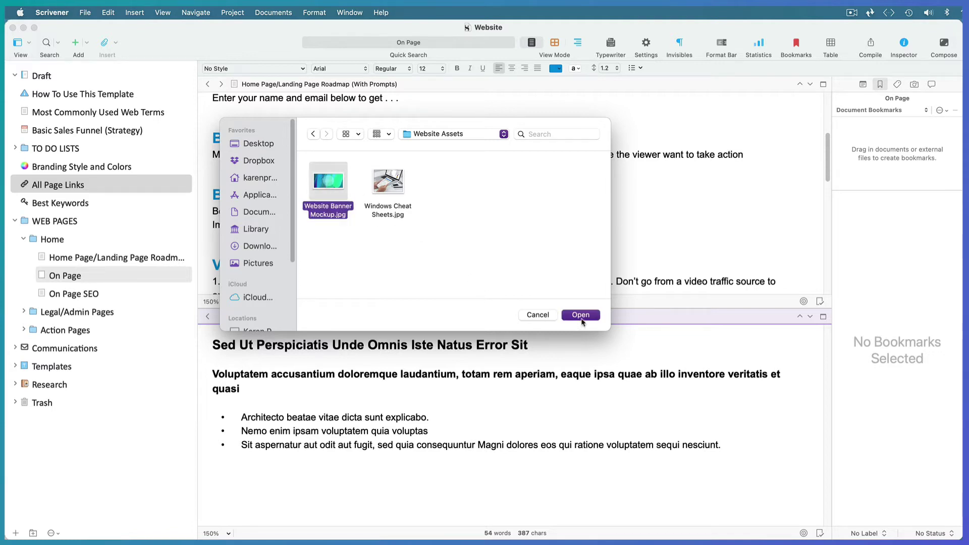
click(580, 317)
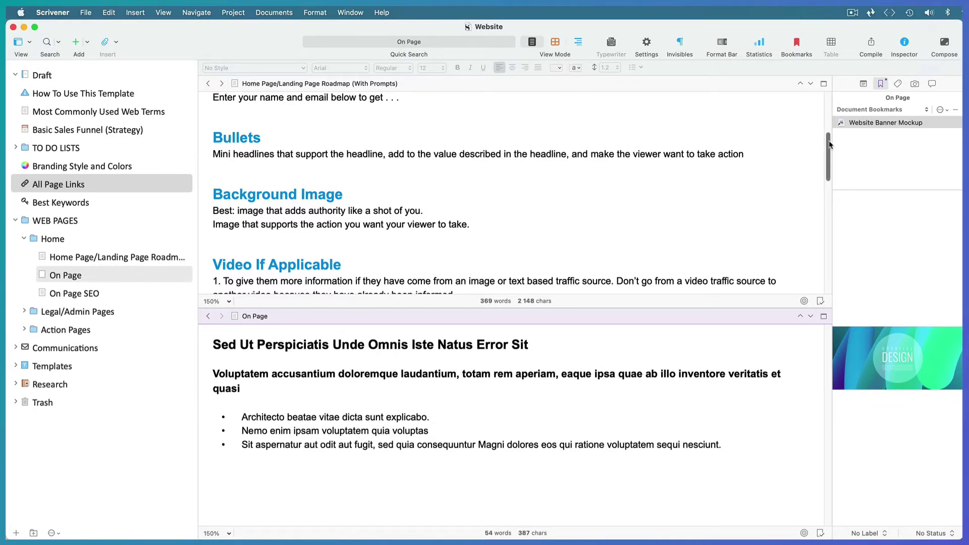
Scroll the upper roadmap pane and load the On Page SEO document into it
drag(829, 145, 827, 245)
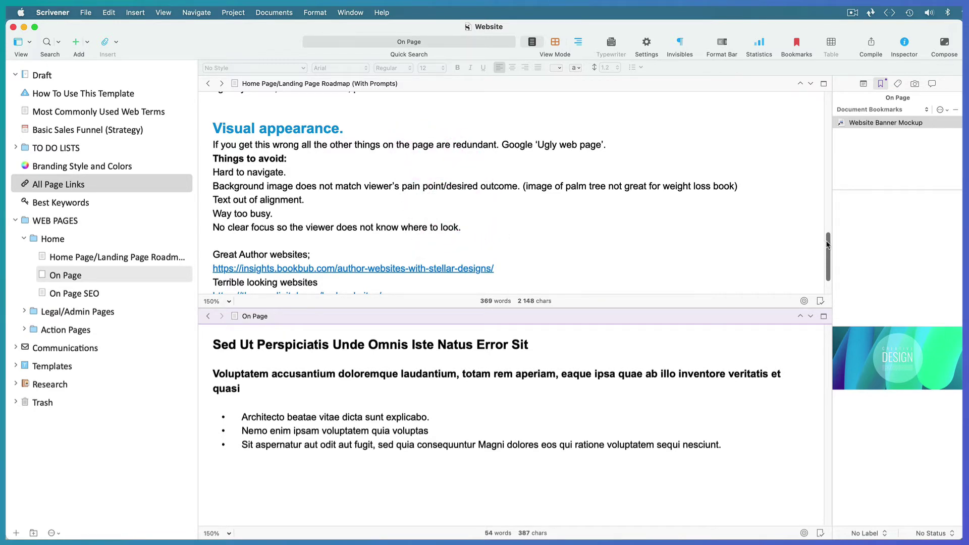
click(567, 214)
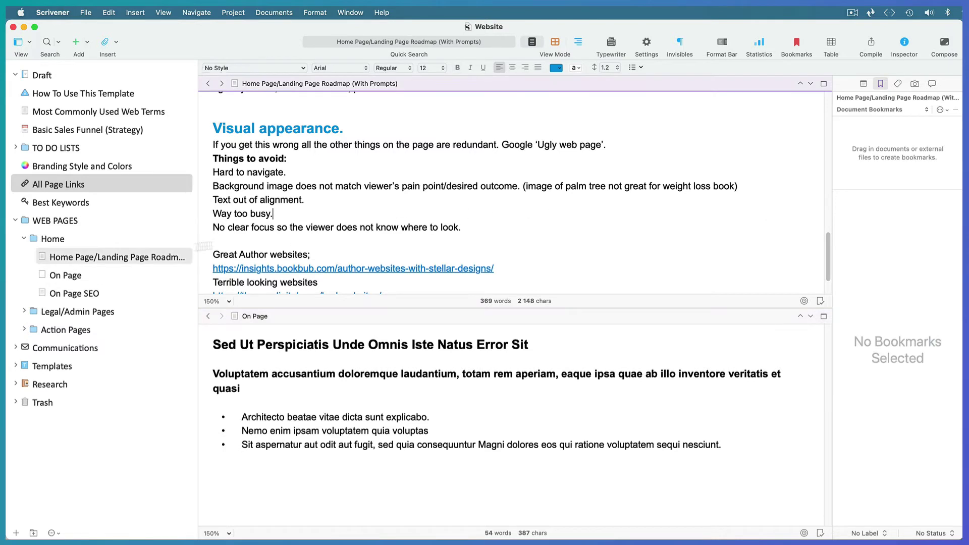
click(59, 296)
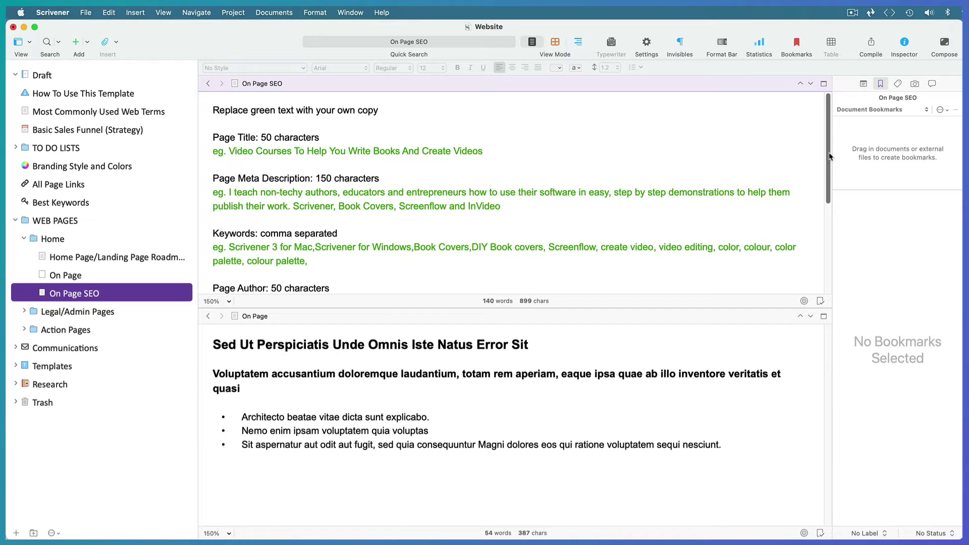
Collapse the Home folder and expand Legal/Admin Pages to list Contact Me, Privacy Policy, Cookies and more
drag(829, 157, 831, 245)
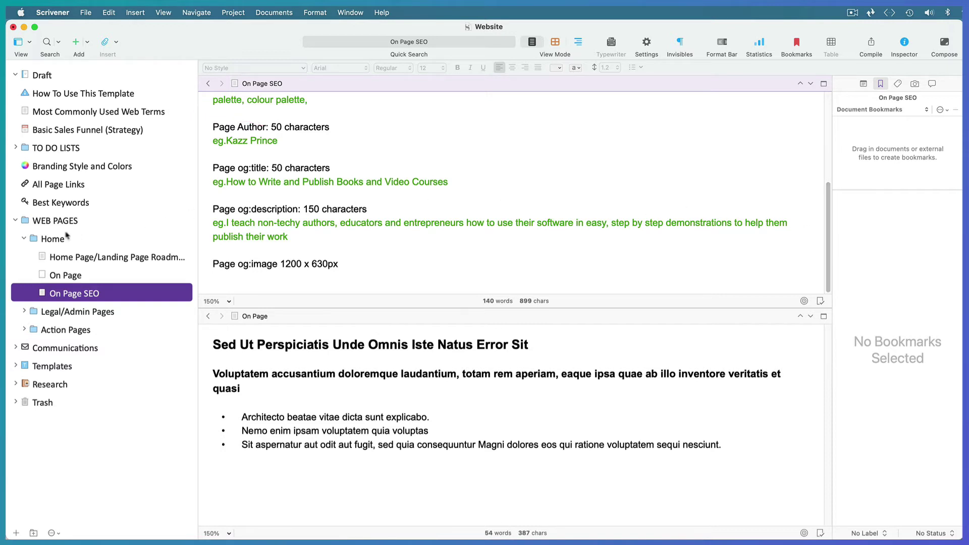
click(23, 239)
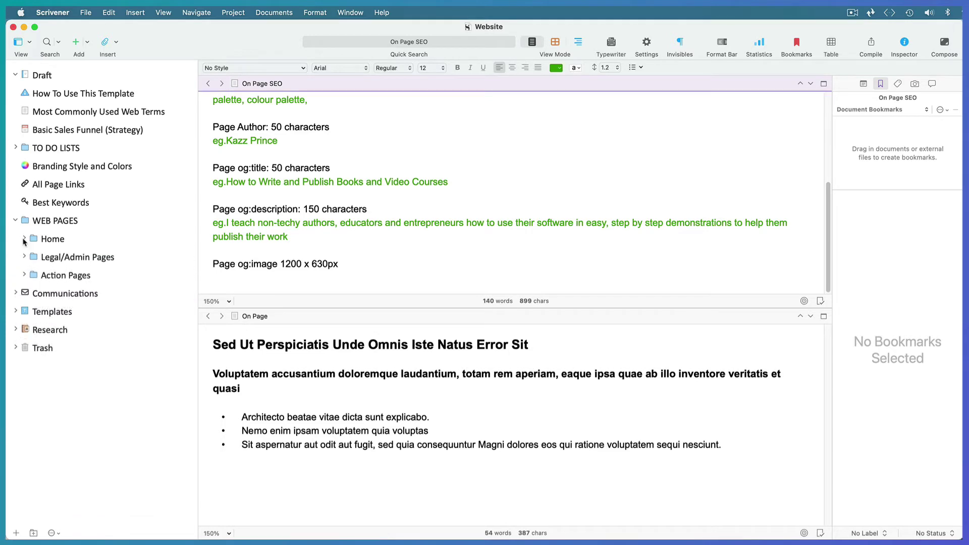
click(24, 257)
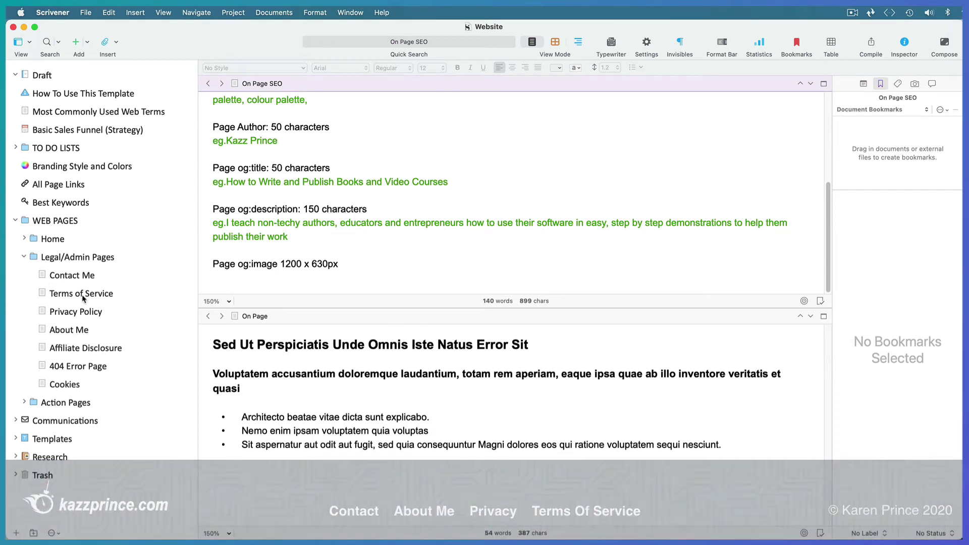
View Terms of Service, remove the split, open Affiliate Disclosure, then collapse Legal/Admin Pages
click(82, 297)
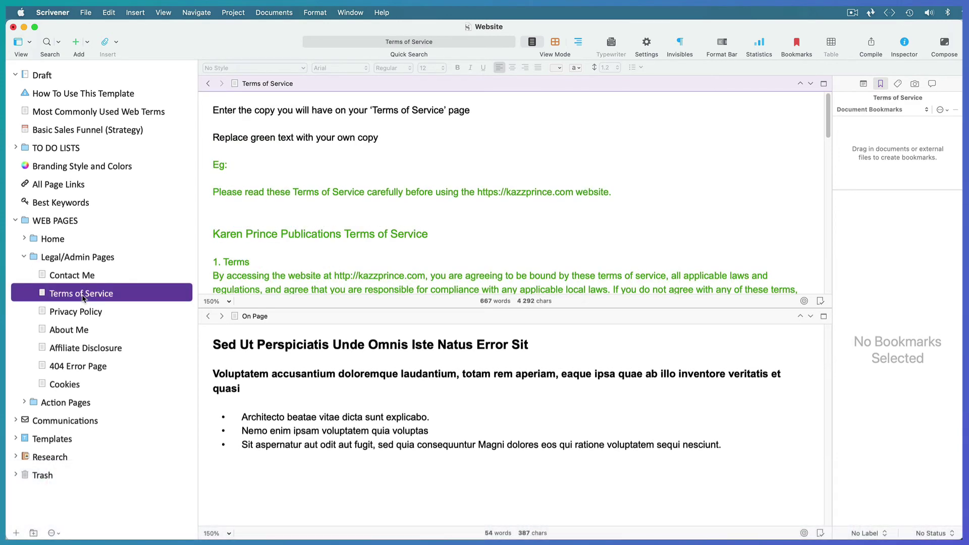
click(824, 85)
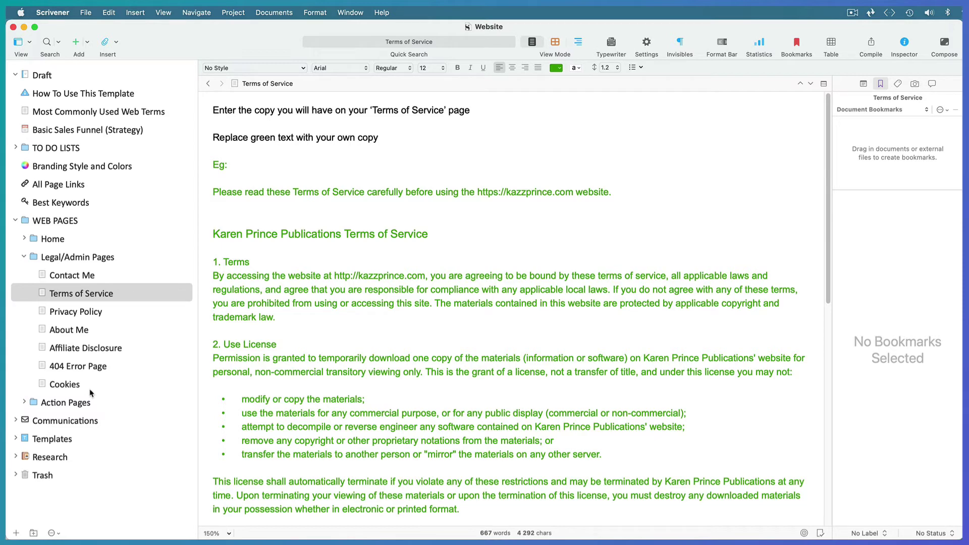
click(80, 350)
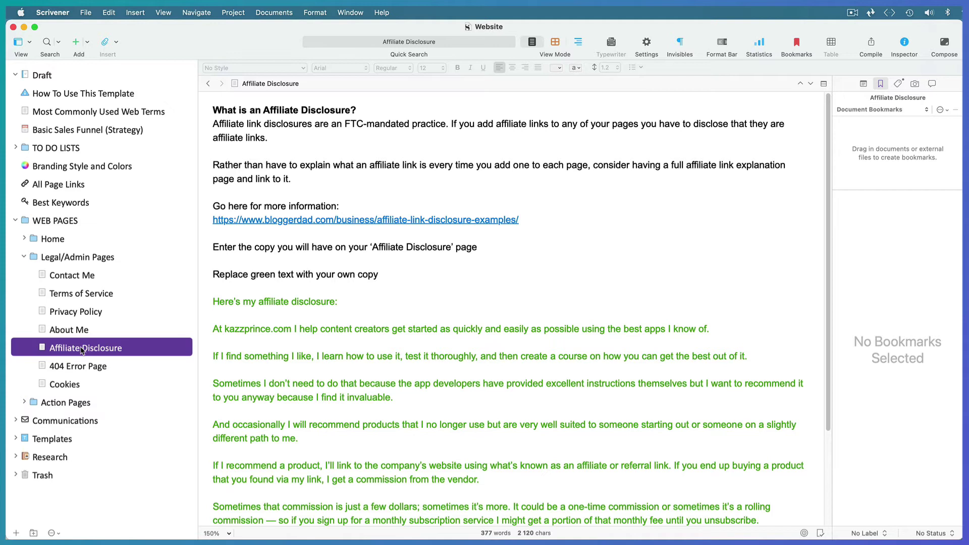
click(24, 257)
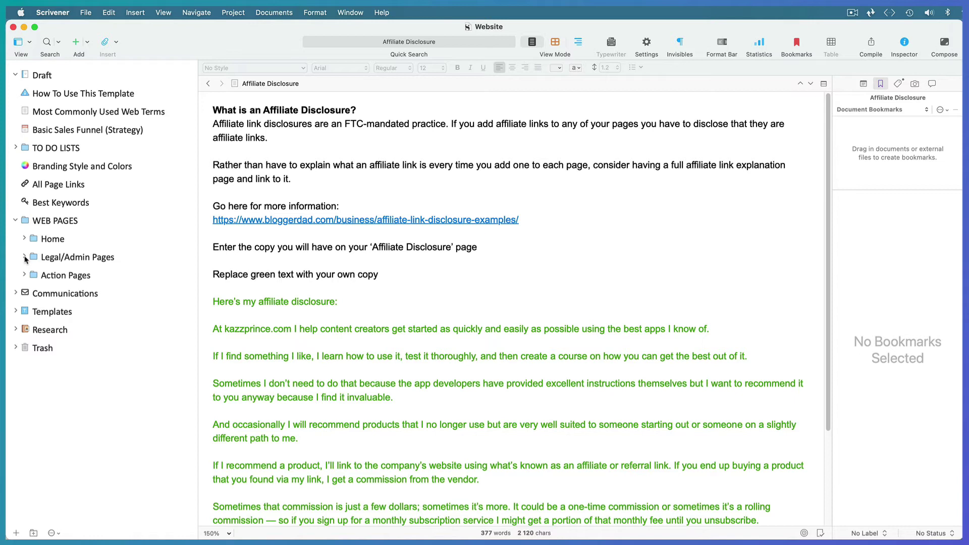
Expand Action Pages to list its five page folders and return to the Basic Sales Funnel (Strategy) diagram
click(24, 275)
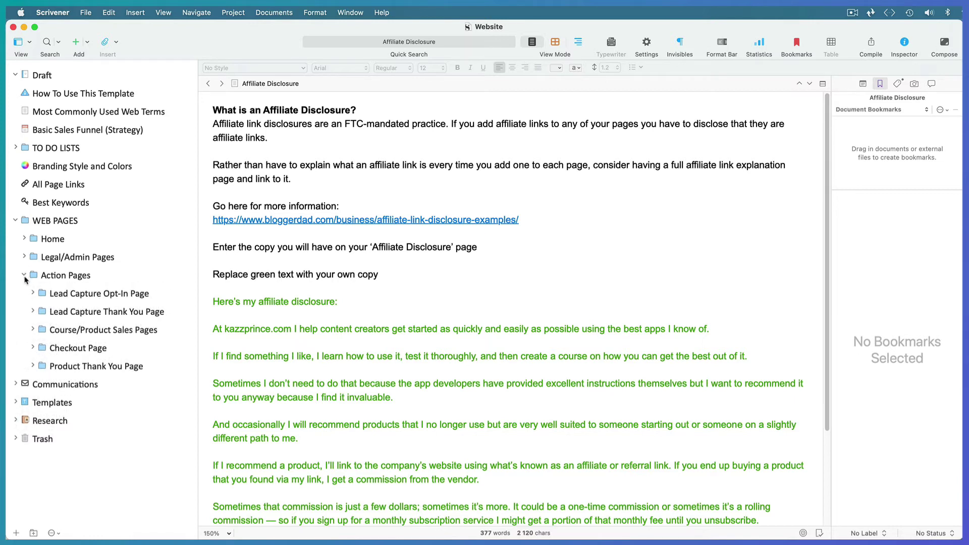
click(86, 130)
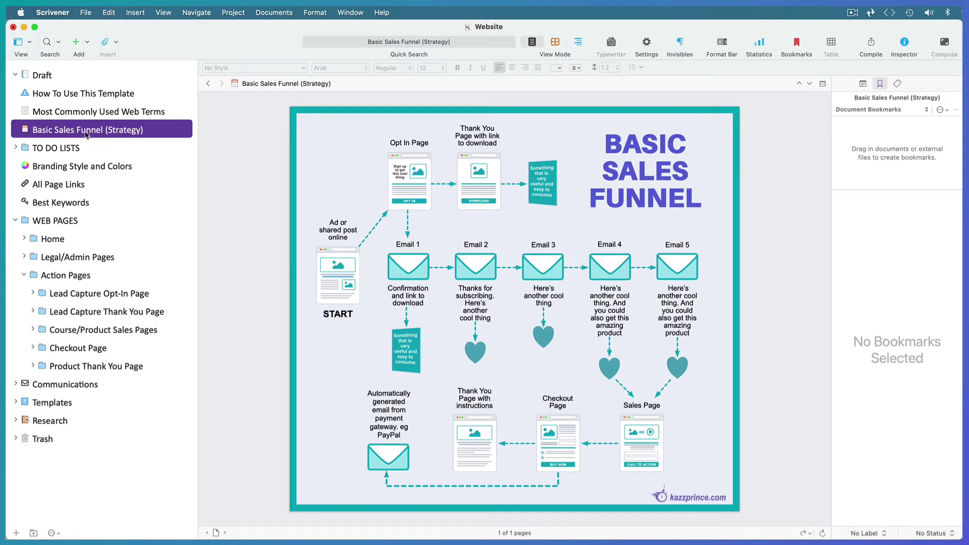
Split the editor into stacked panes and enlarge the top pane to show more of the funnel diagram
click(822, 85)
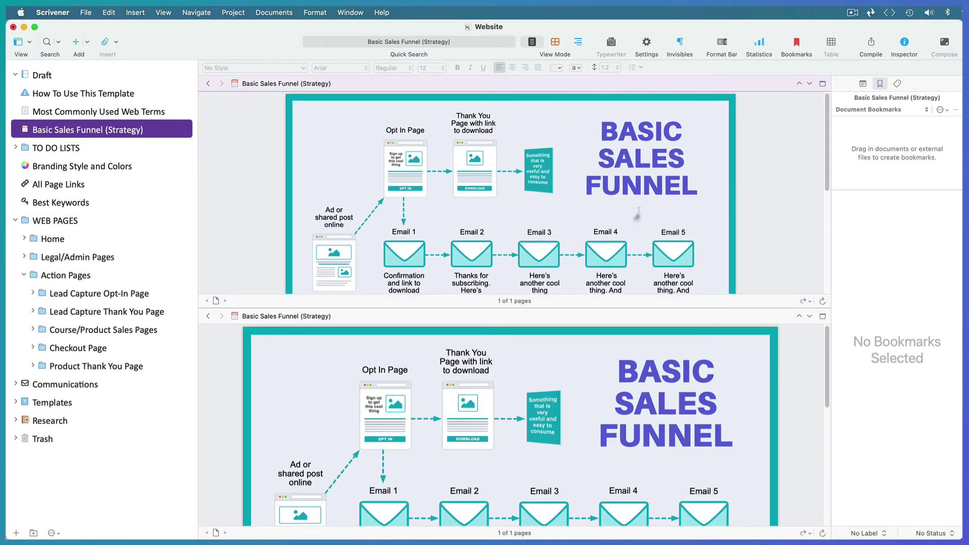
drag(521, 309, 523, 363)
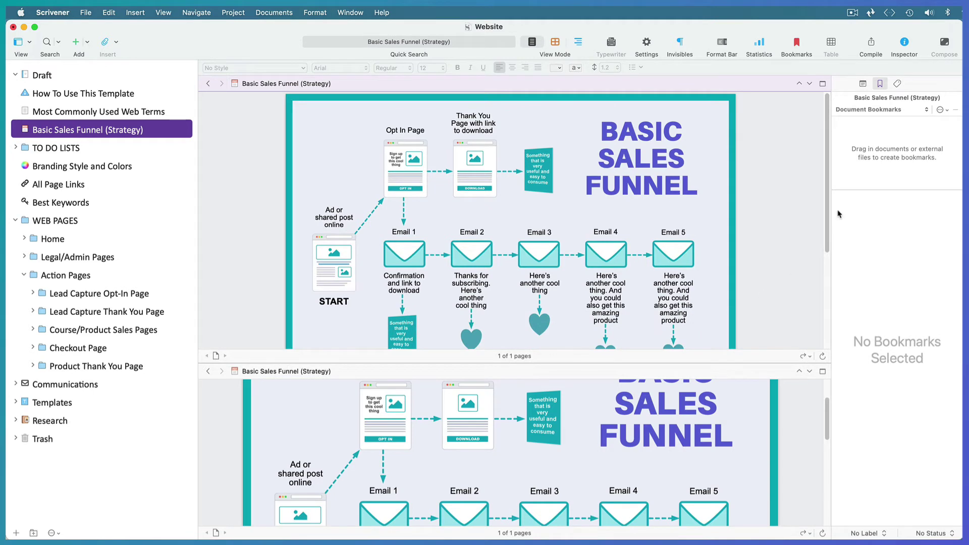
scroll(828, 211, down, 1)
scroll(828, 212, down, 3)
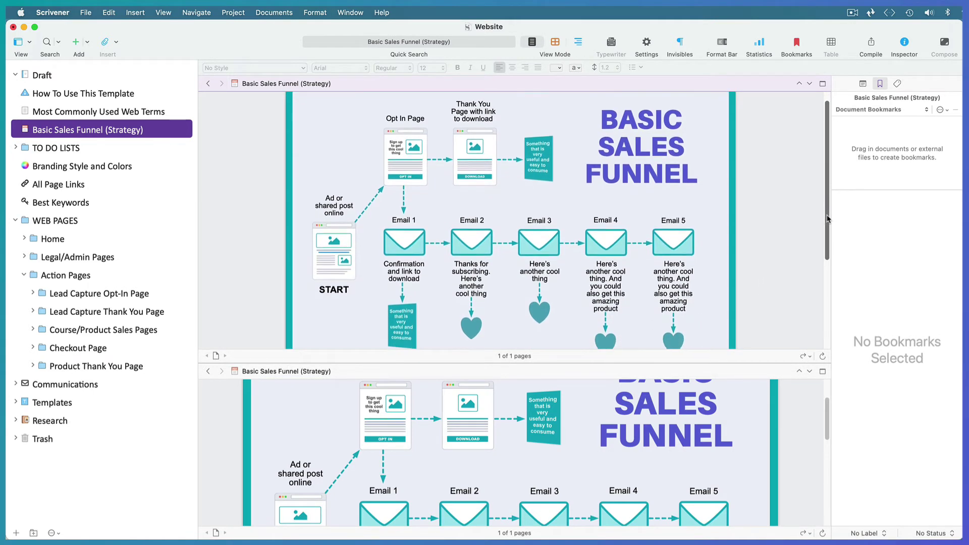
Open the Lead Capture Opt-In Page's Images/Copy on Page in the lower pane
click(426, 425)
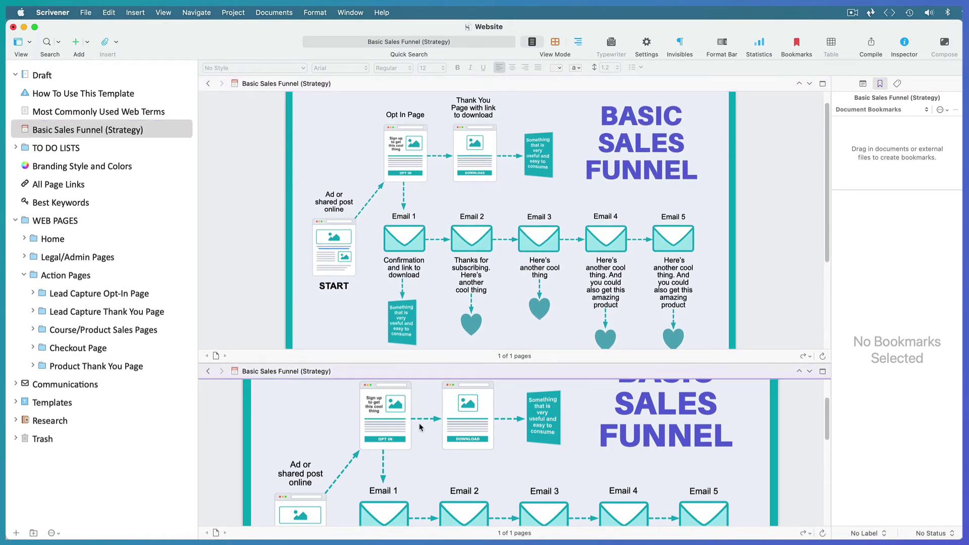
click(33, 293)
click(79, 313)
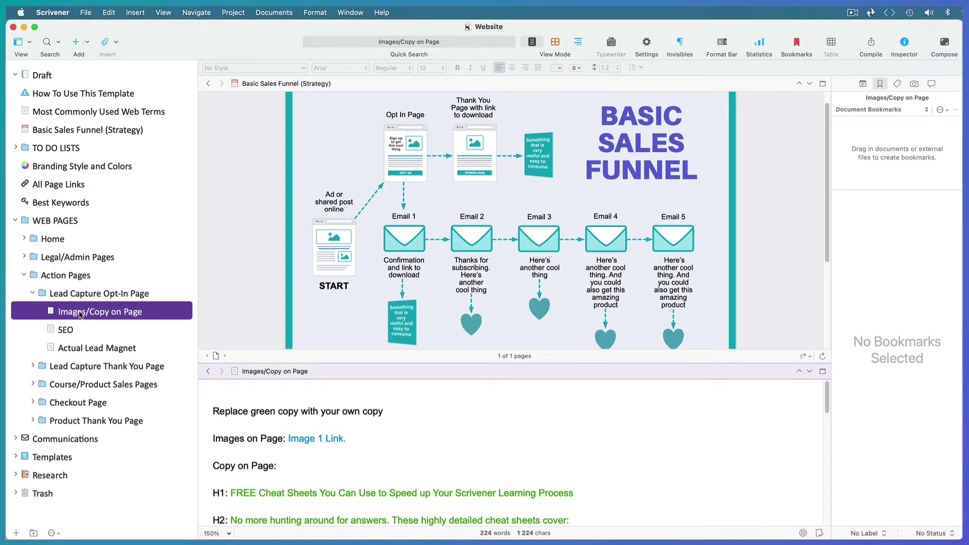
Review the Actual Lead Magnet, then open the Lead Capture Thank You Page's Image/Copy on Page
click(91, 351)
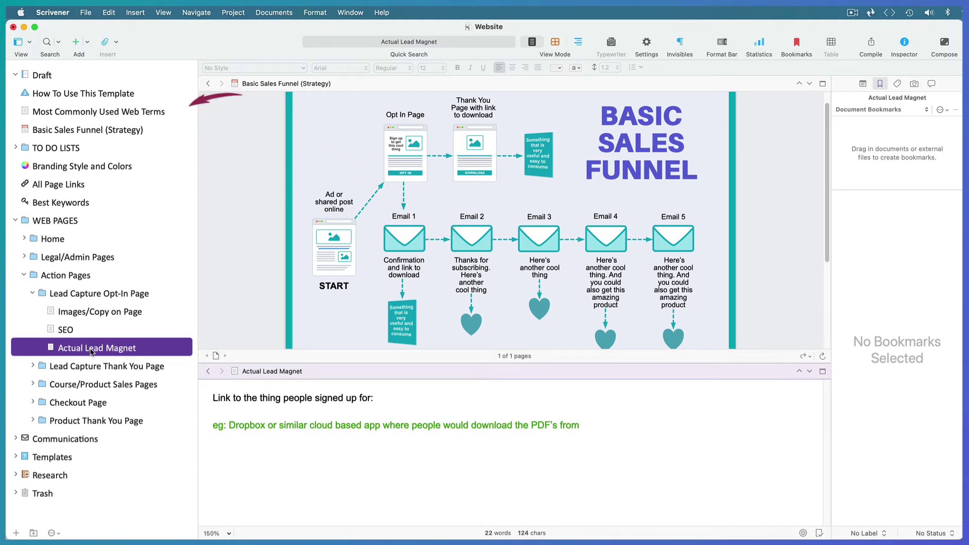
click(33, 294)
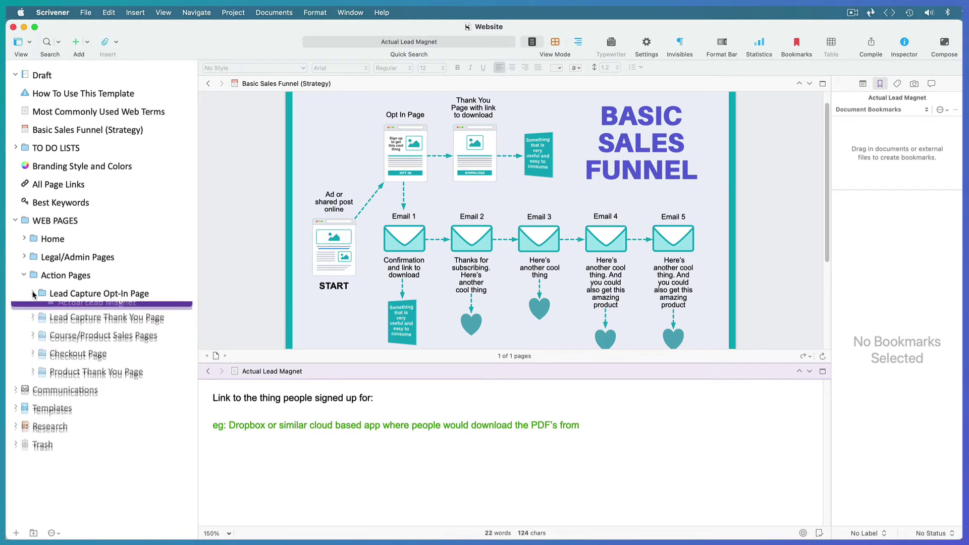
click(33, 312)
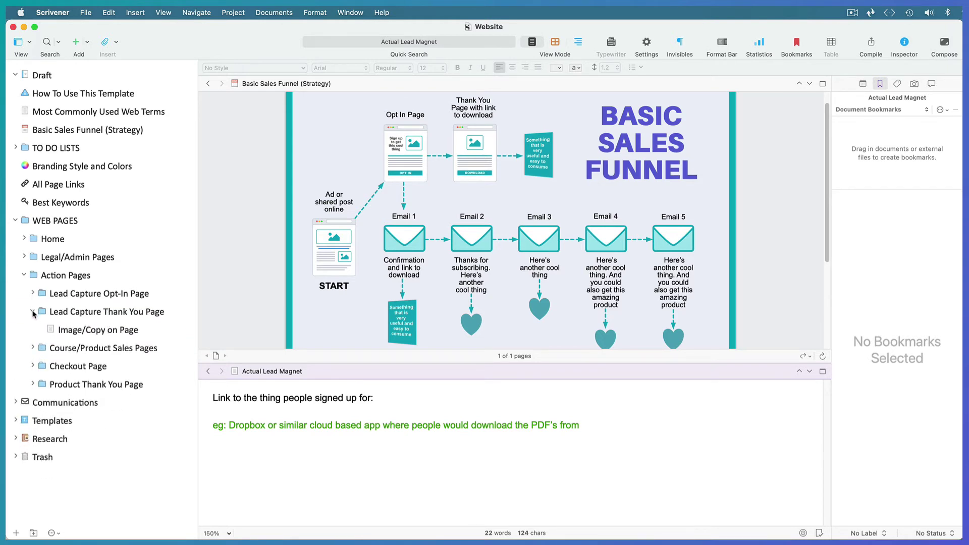
click(95, 335)
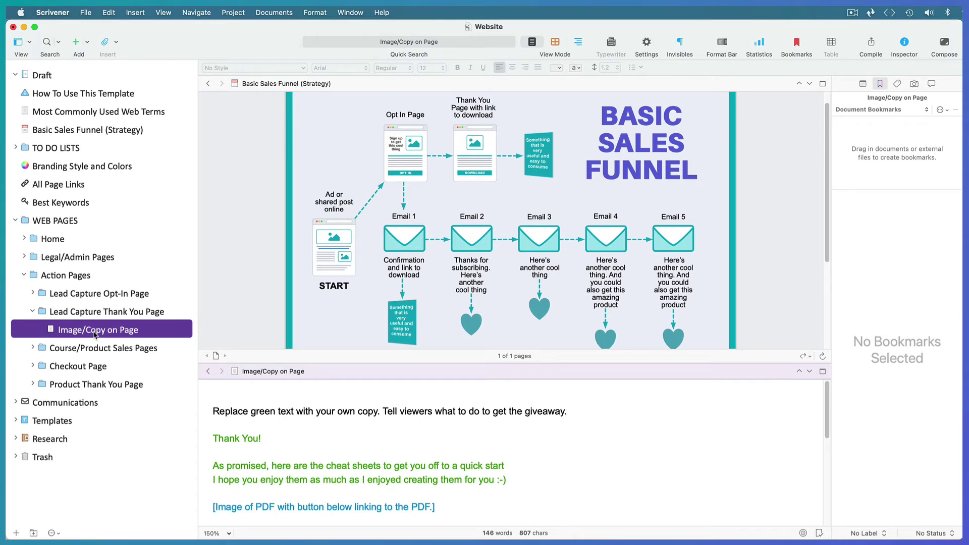
click(16, 403)
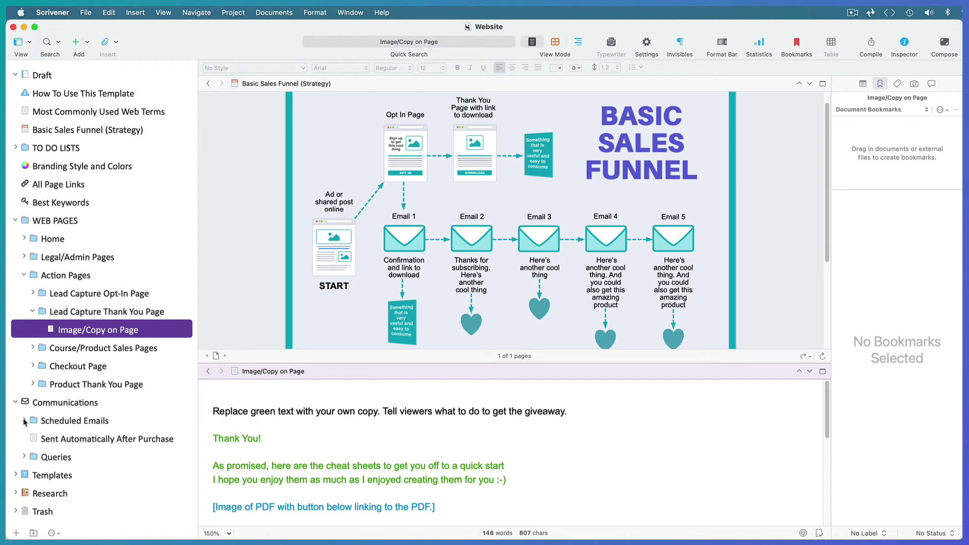
Expand Scheduled Emails, review Email 1 Confirm, then open Email 2 Thanks for Subscribing
click(24, 421)
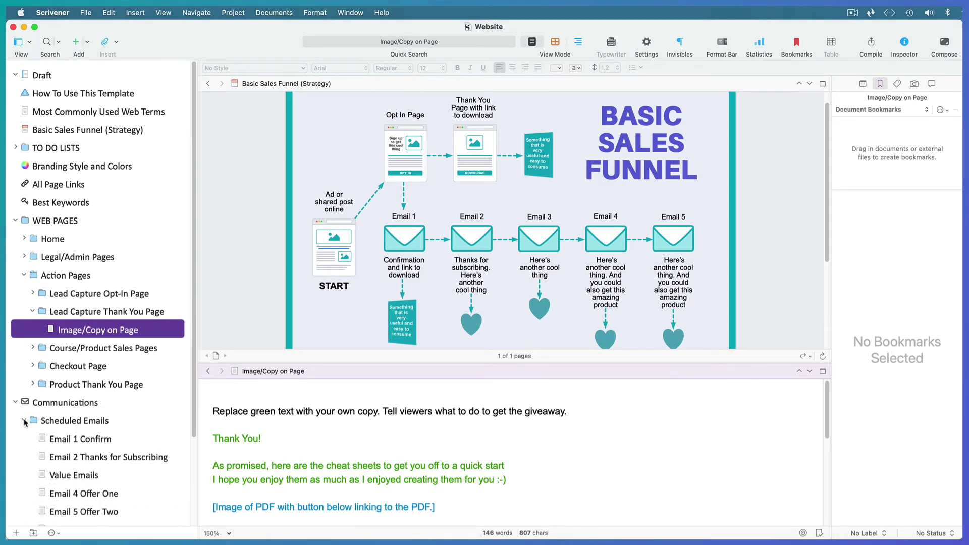
click(74, 441)
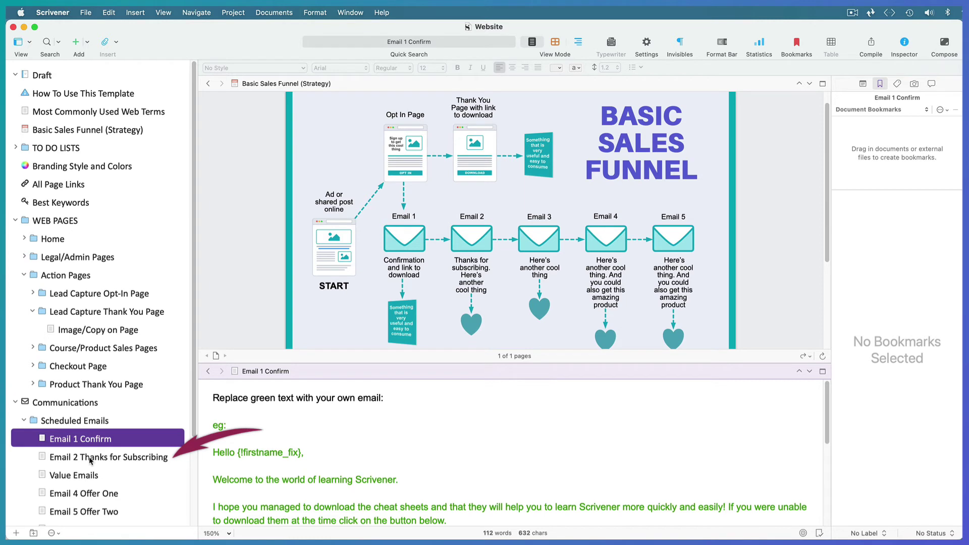
click(91, 458)
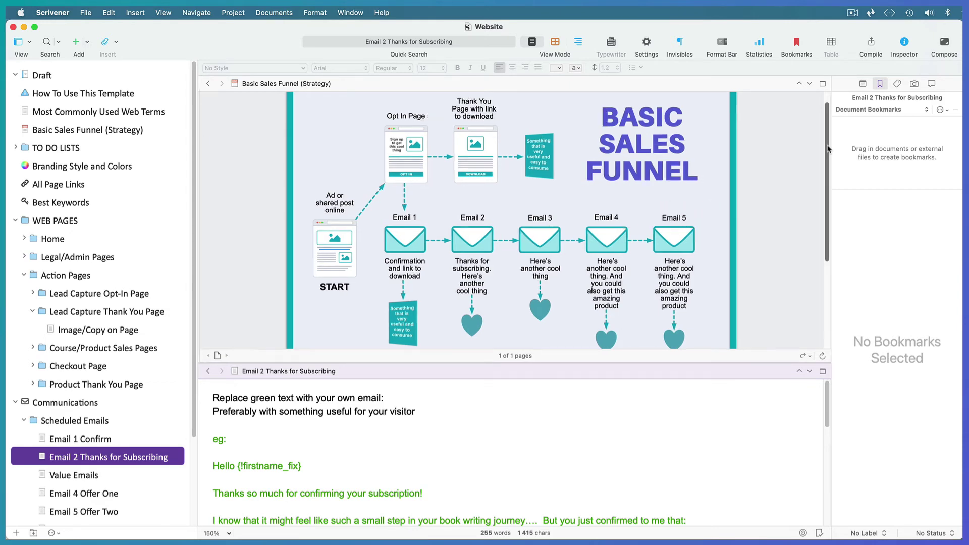
Scroll the diagram to the sales, checkout and thank-you stages and step through Value Emails to Email 5 Offer Two
scroll(830, 170, down, 2)
drag(830, 171, 826, 220)
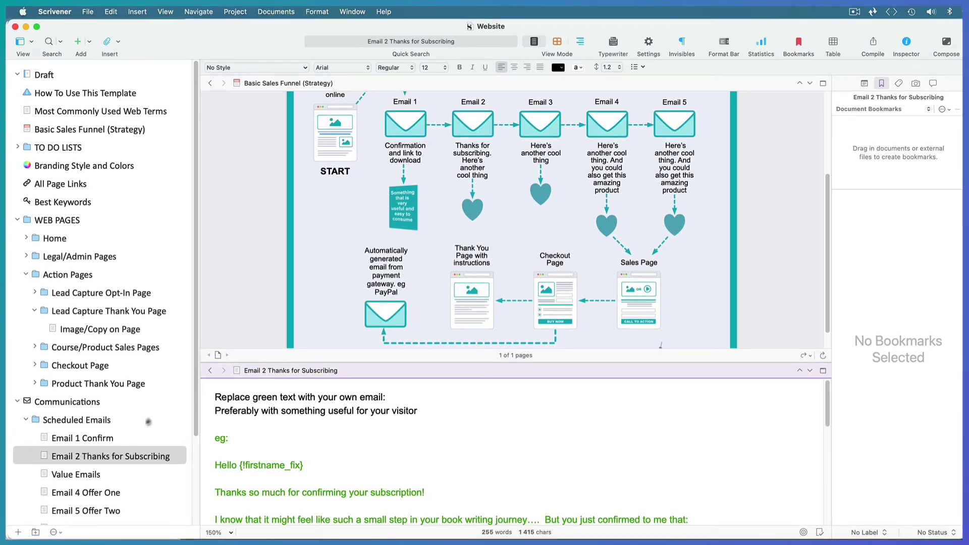
click(97, 476)
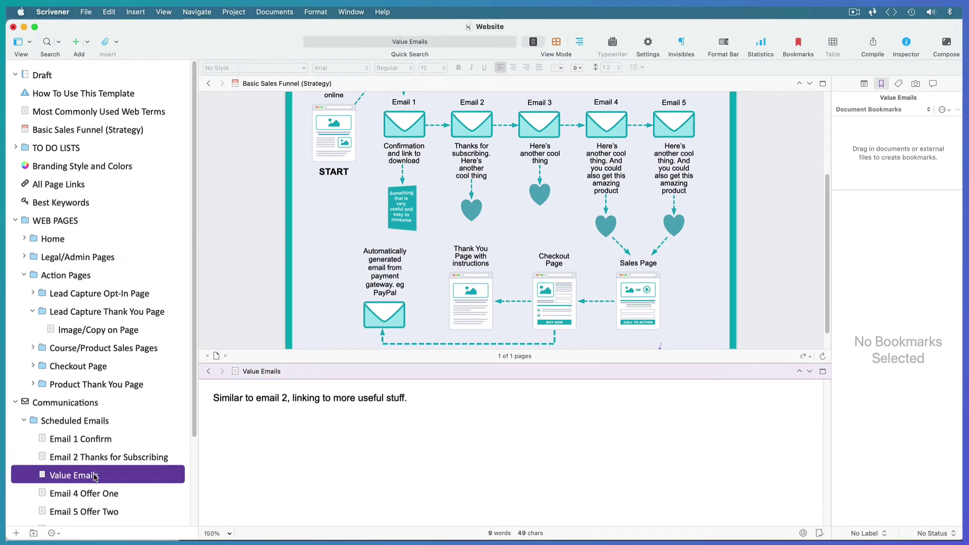
click(93, 495)
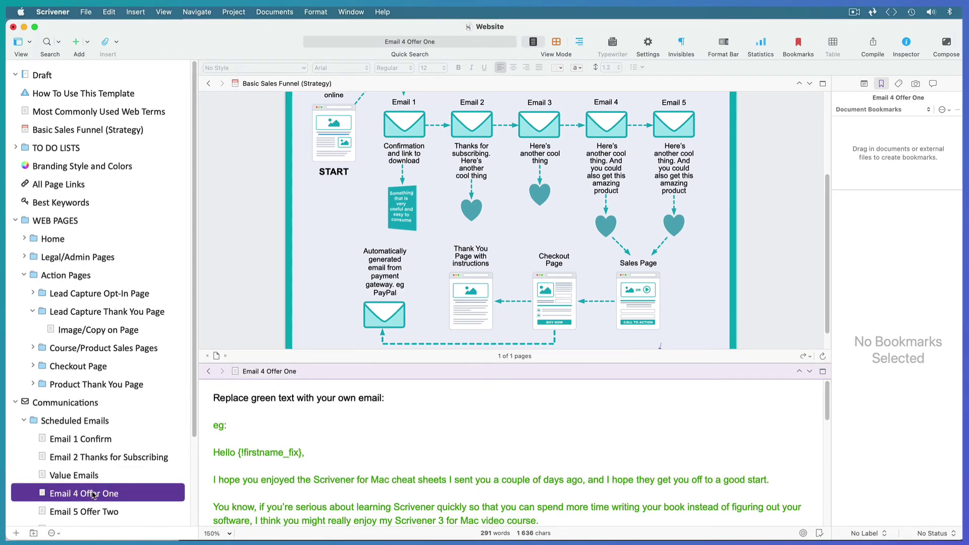
click(96, 512)
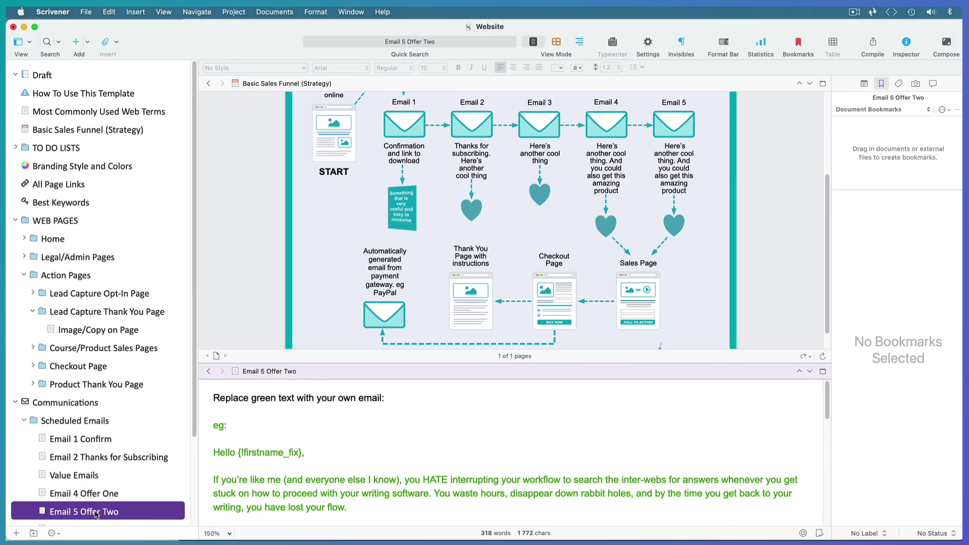
key(Tab)
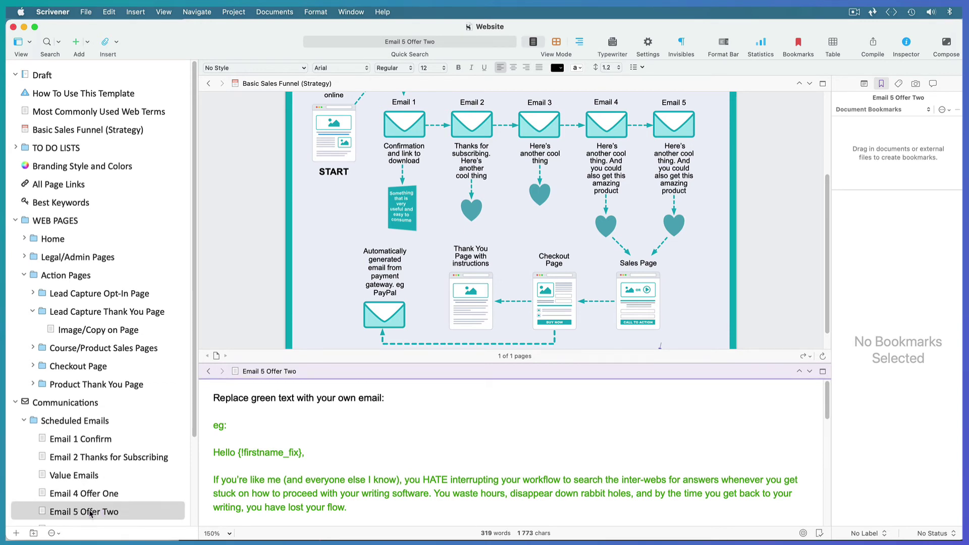
Expand Course/Product Sales Pages and review Sales Letter, Video Sales Letter Transcript and On Page SEO
click(33, 313)
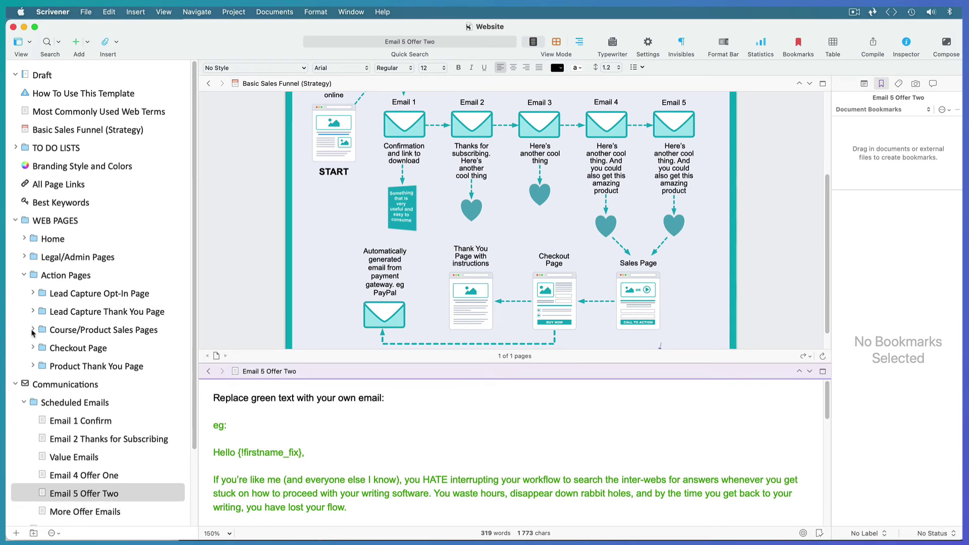
click(32, 330)
click(93, 350)
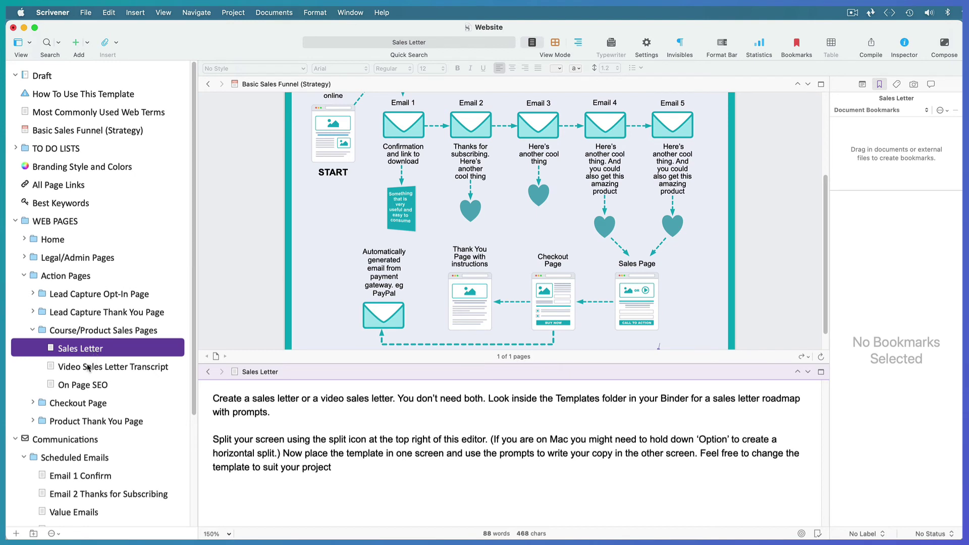
click(88, 367)
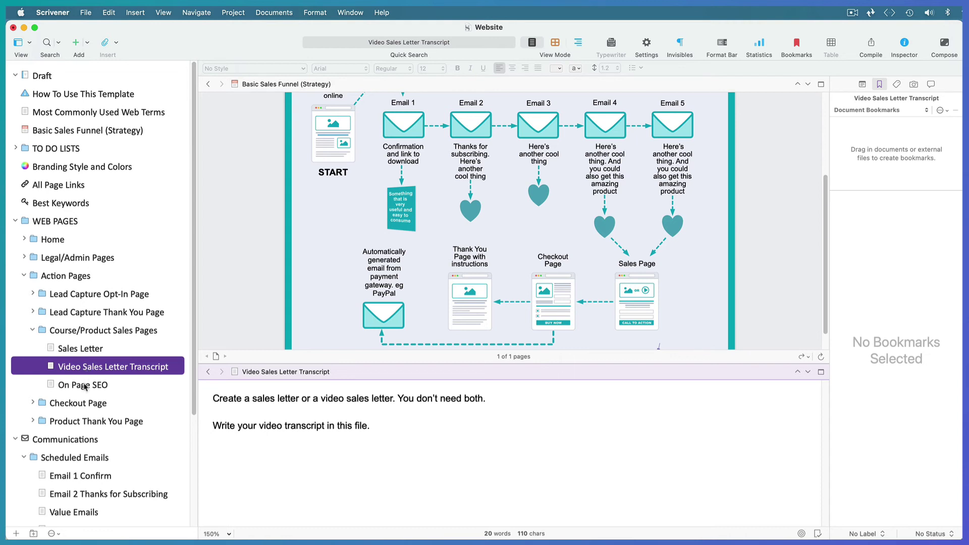
click(84, 386)
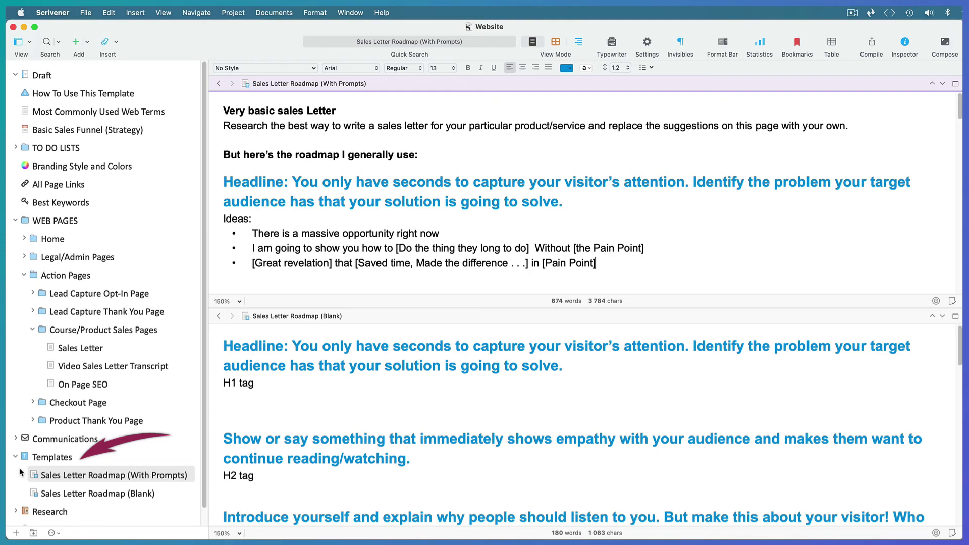
Scroll through the blank Sales Letter Roadmap template text in the editor
scroll(958, 169, down, 15)
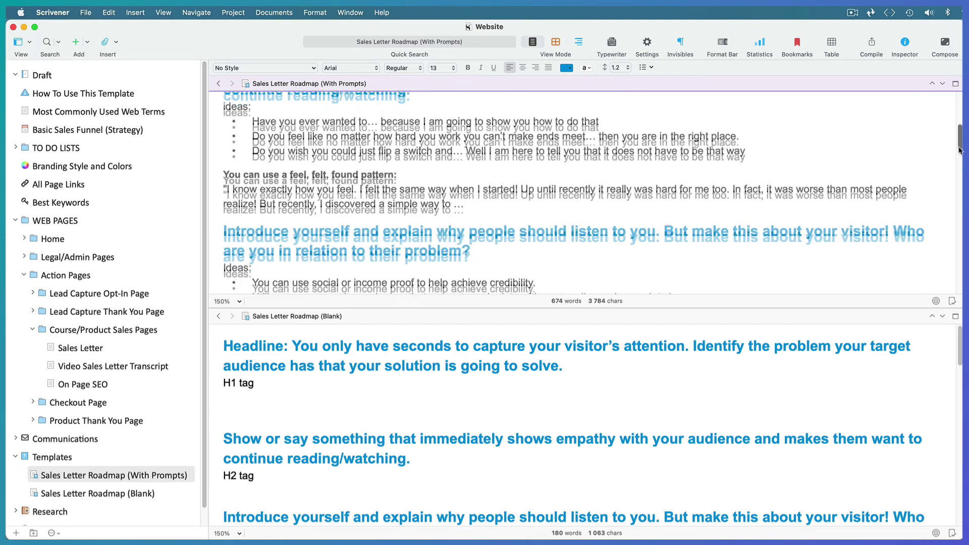
drag(958, 169, 959, 101)
click(667, 397)
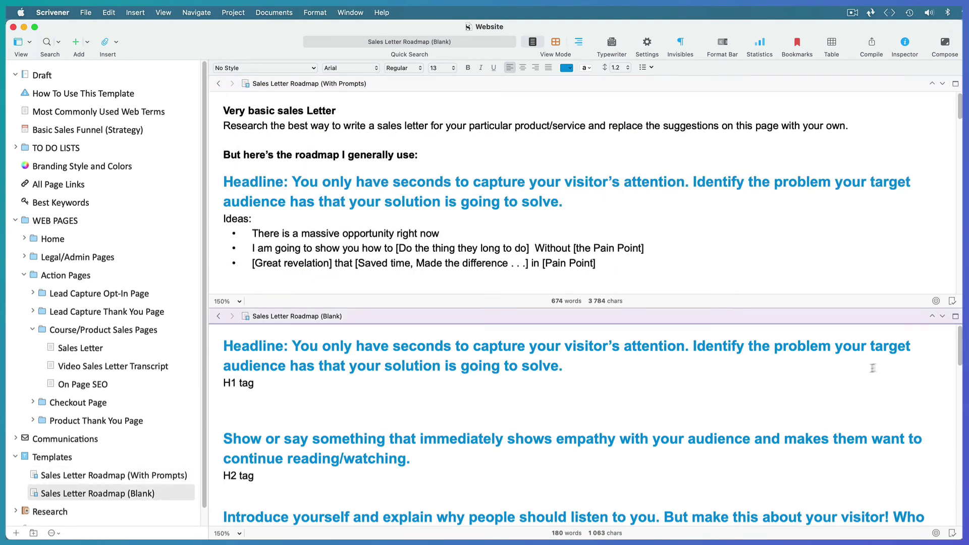
scroll(946, 350, down, 10)
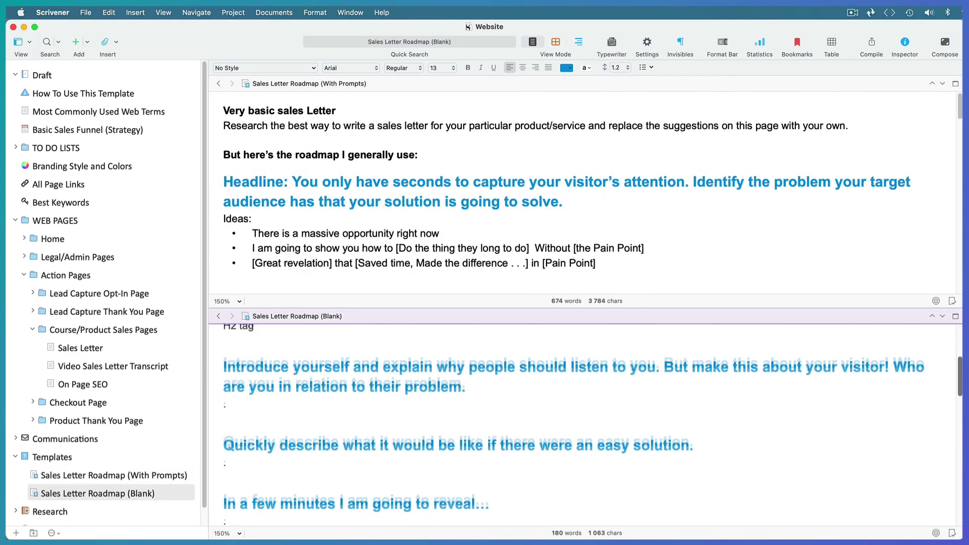
scroll(585, 424, down, 2)
scroll(317, 366, up, 10)
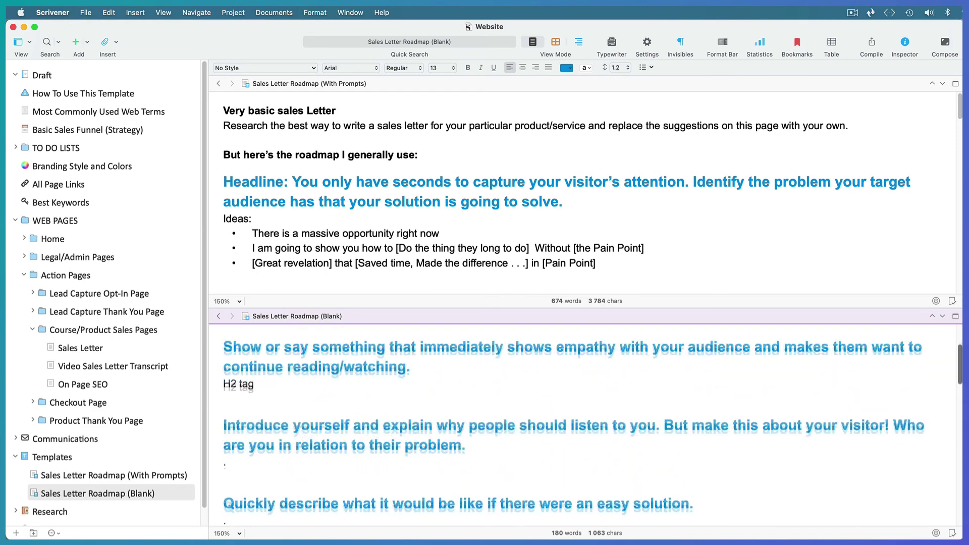
Create a 'Sales Page Copy' document after On Page SEO from the Sales Letter Roadmap (Blank) template
click(79, 385)
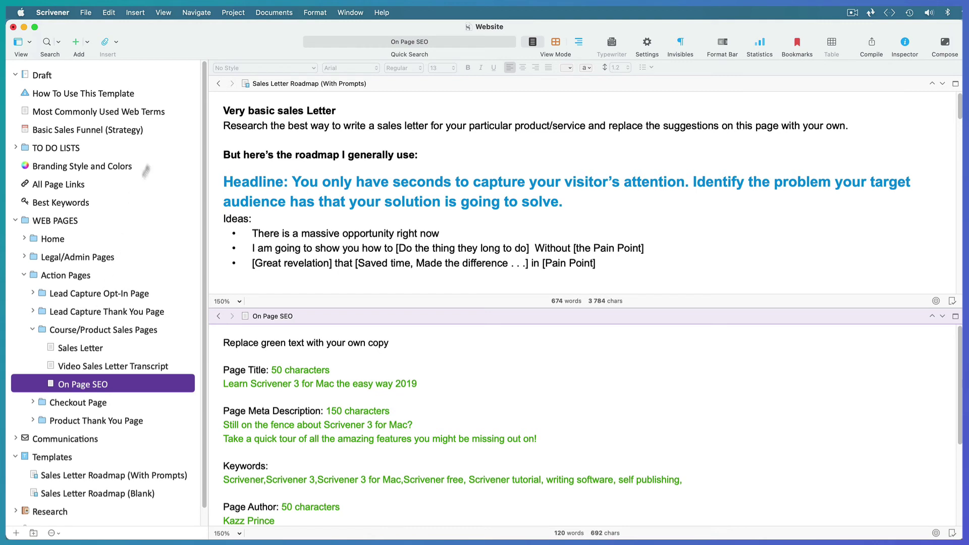
click(233, 13)
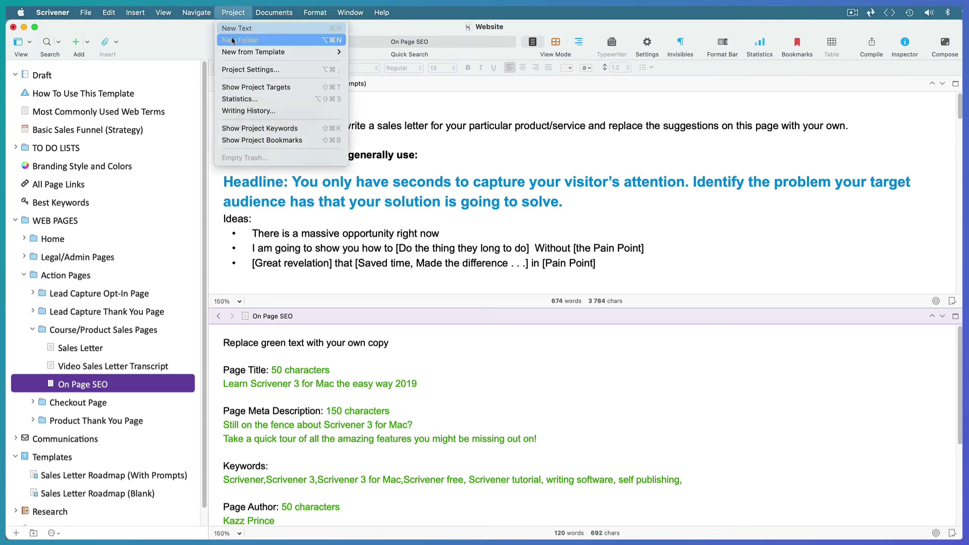
mouse_move(233, 53)
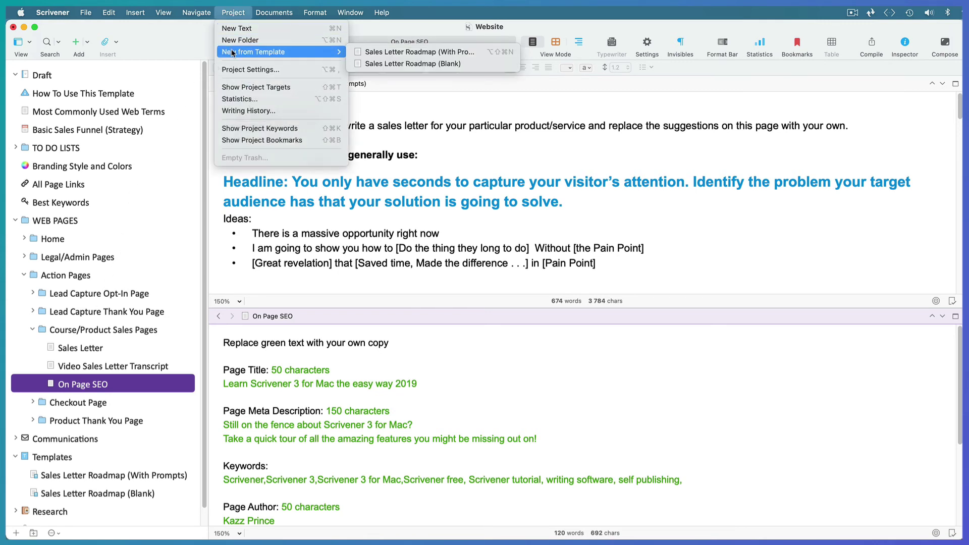
click(385, 64)
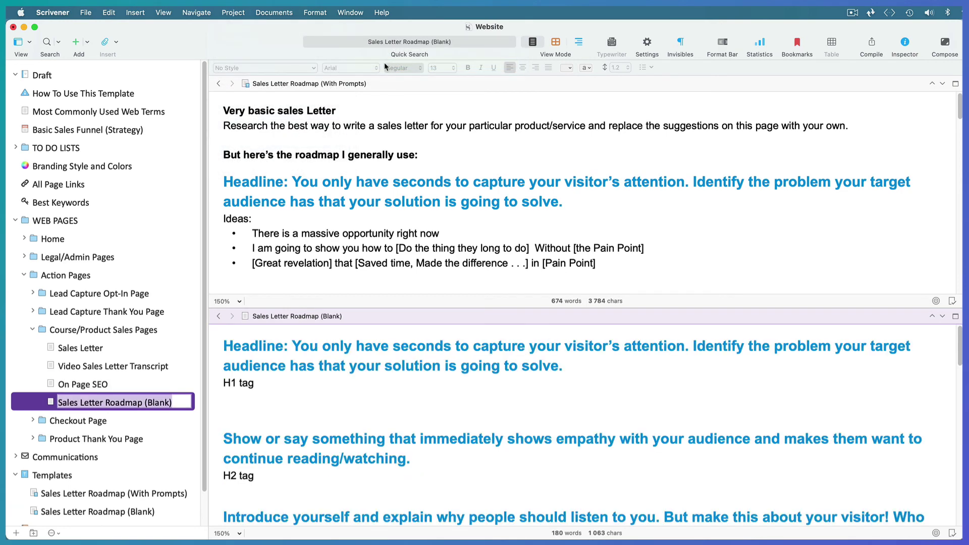
text(Sales Page Co)
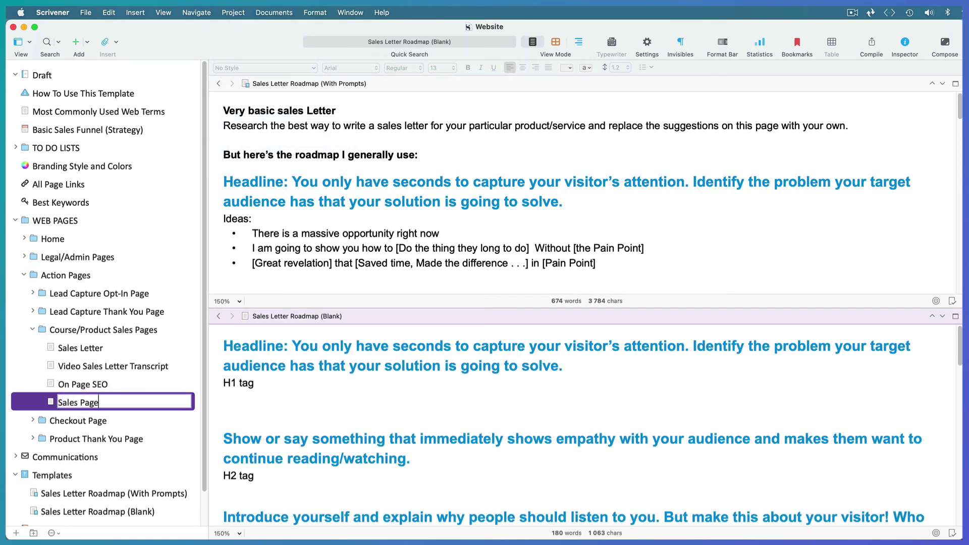
text(py)
key(Return)
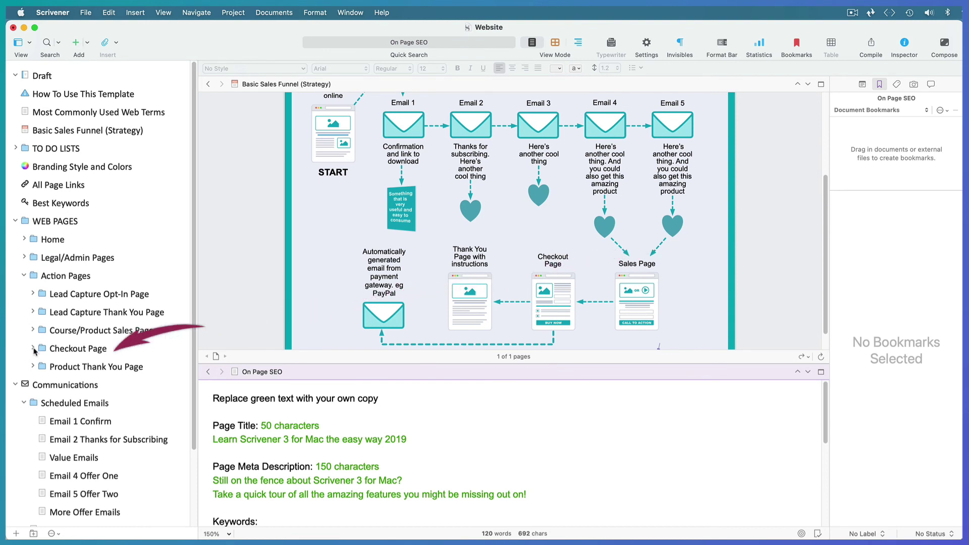
Review the Checkout Page's Copy on Page, then collapse the Checkout Page folder
click(33, 350)
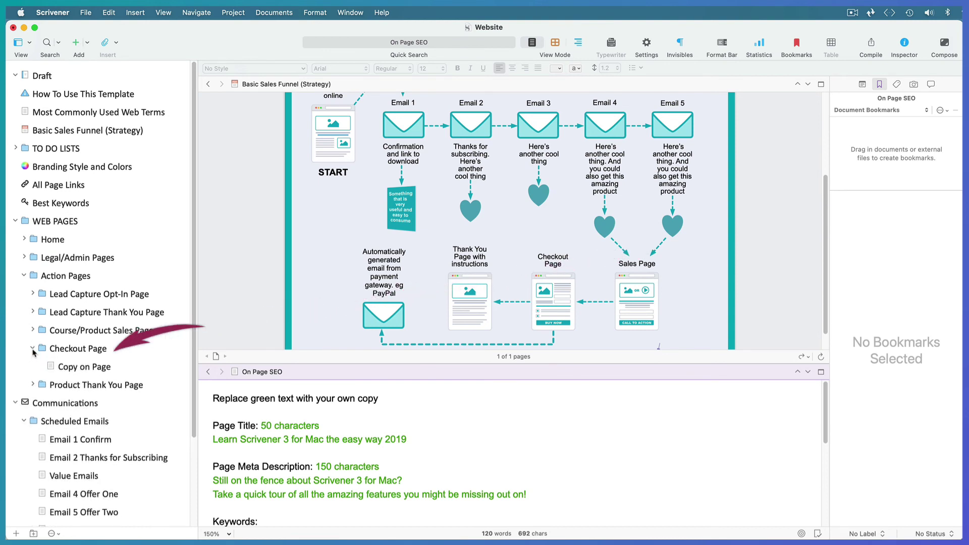
click(83, 368)
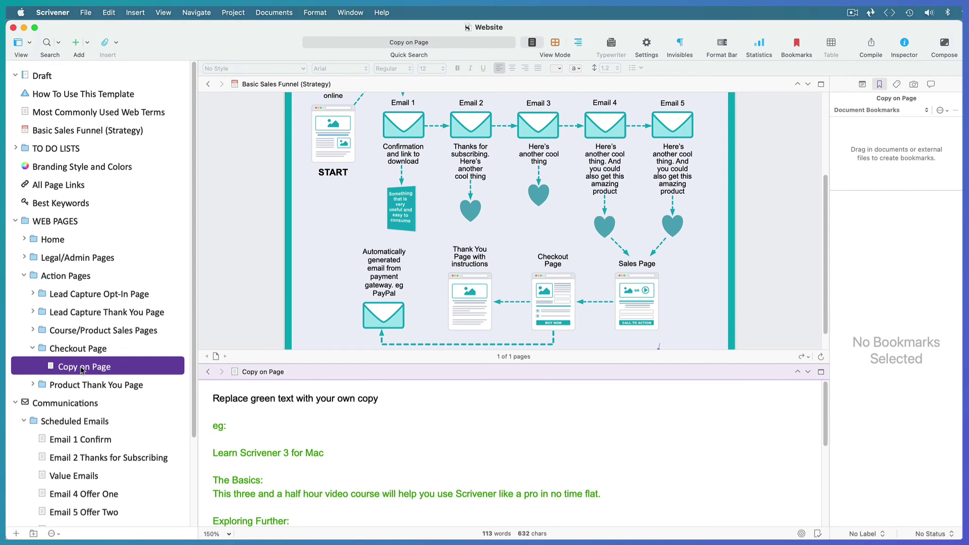
click(32, 348)
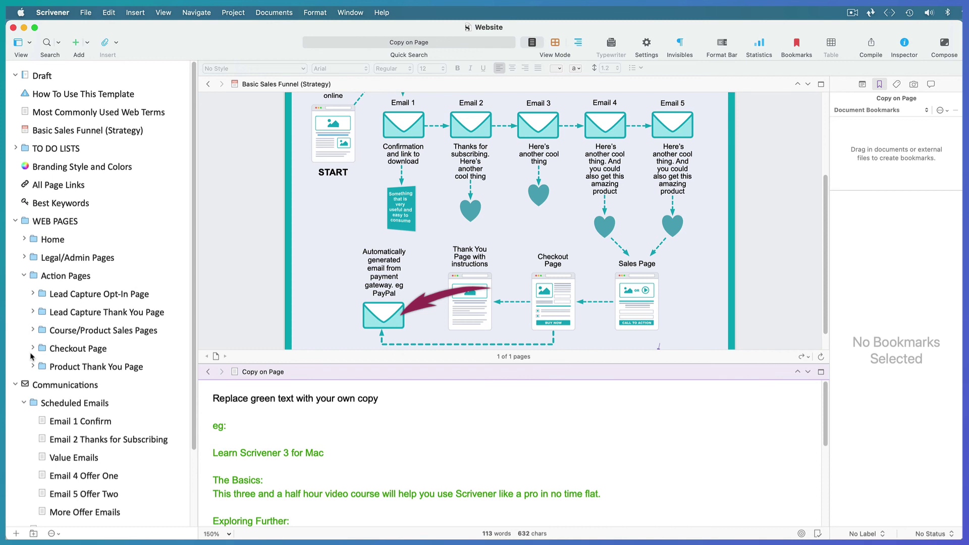
Expand Product Thank You Page, review the PayPal requirements notes and open My thank you page
click(32, 367)
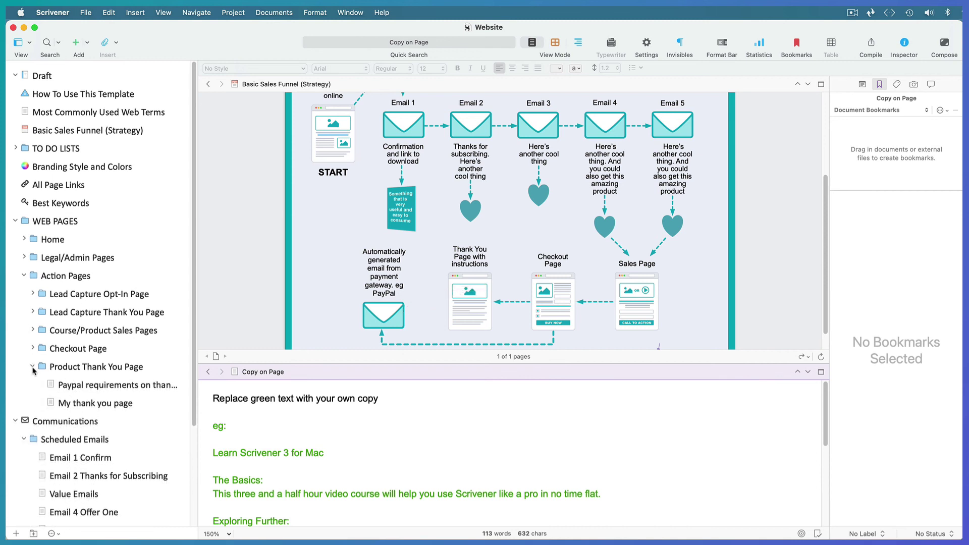
click(90, 386)
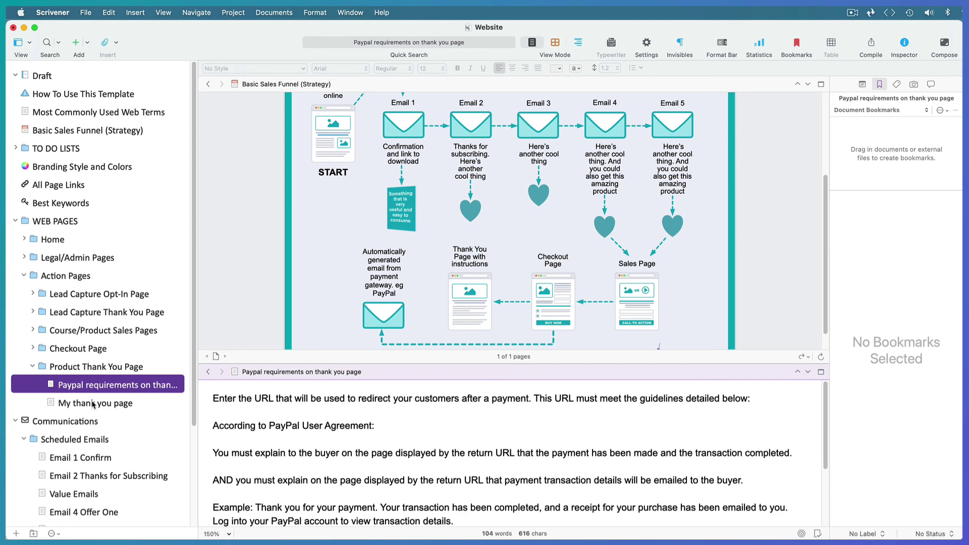
click(93, 404)
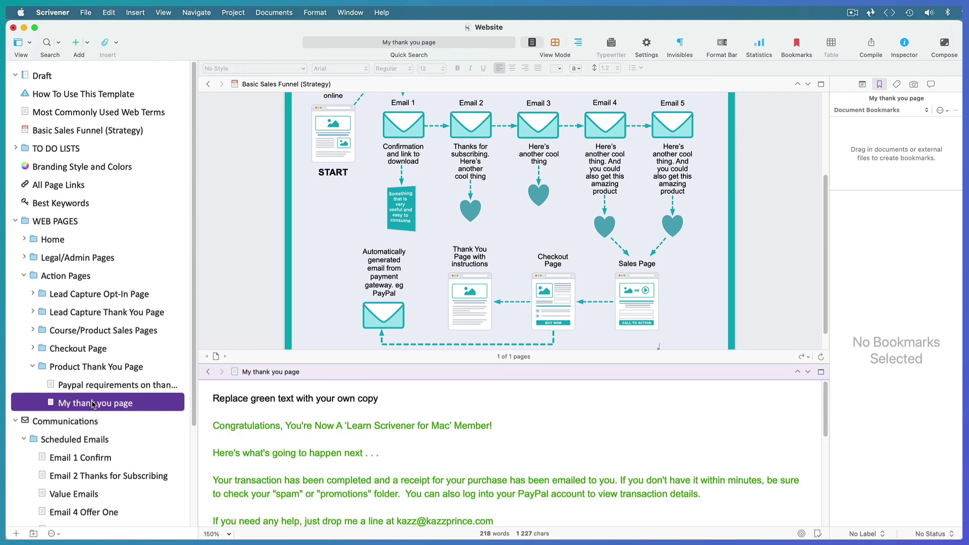